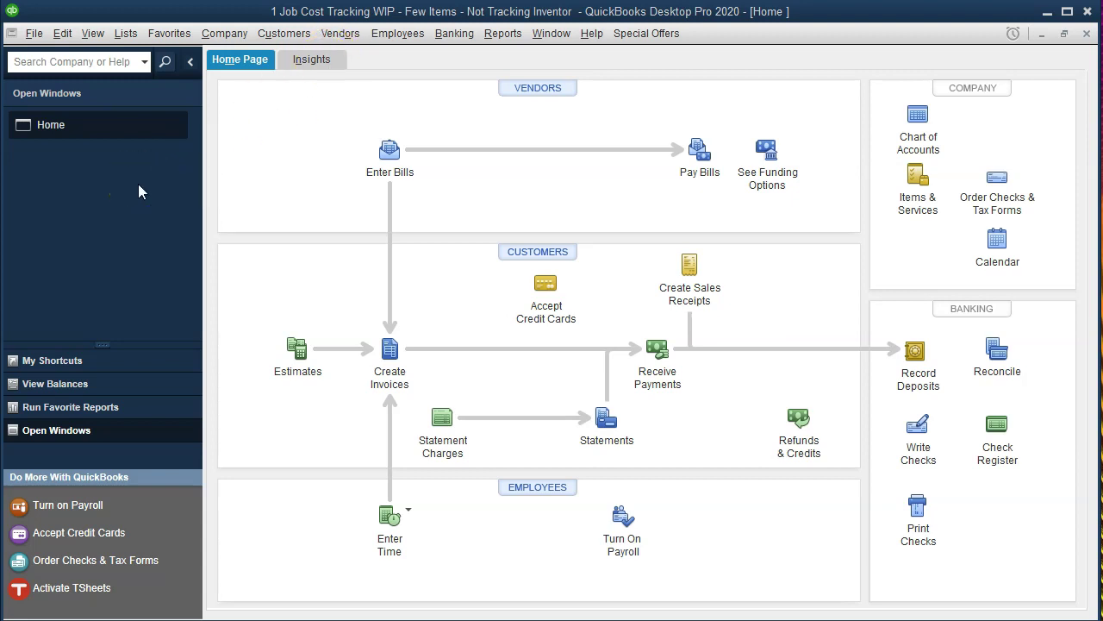
# Step: Show the list of open windows beside the home page
pyautogui.click(94, 34)
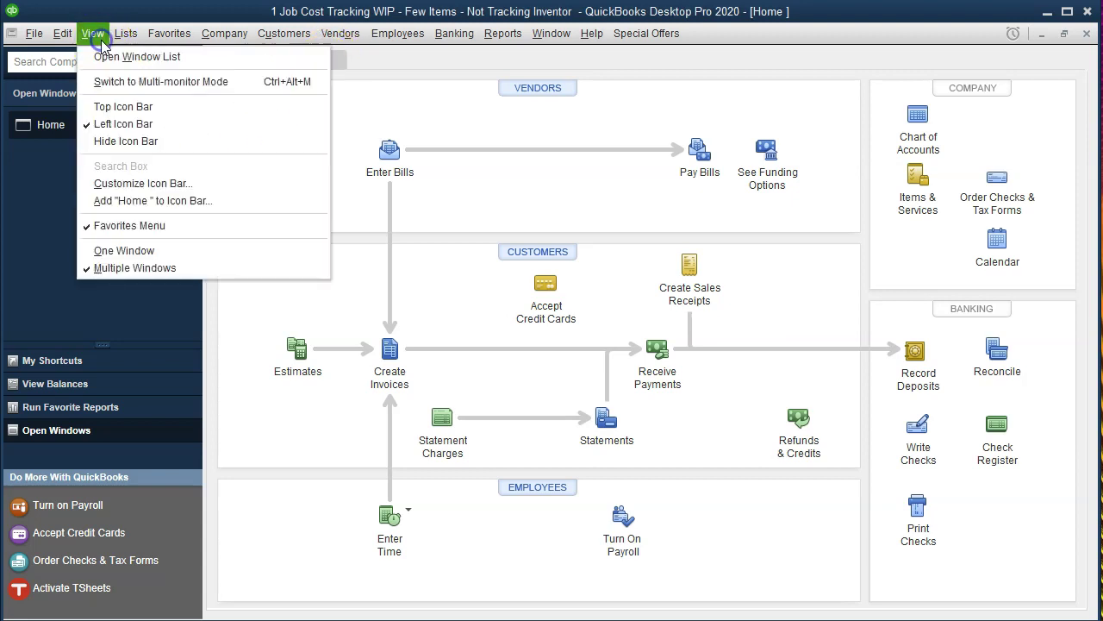
pyautogui.click(121, 60)
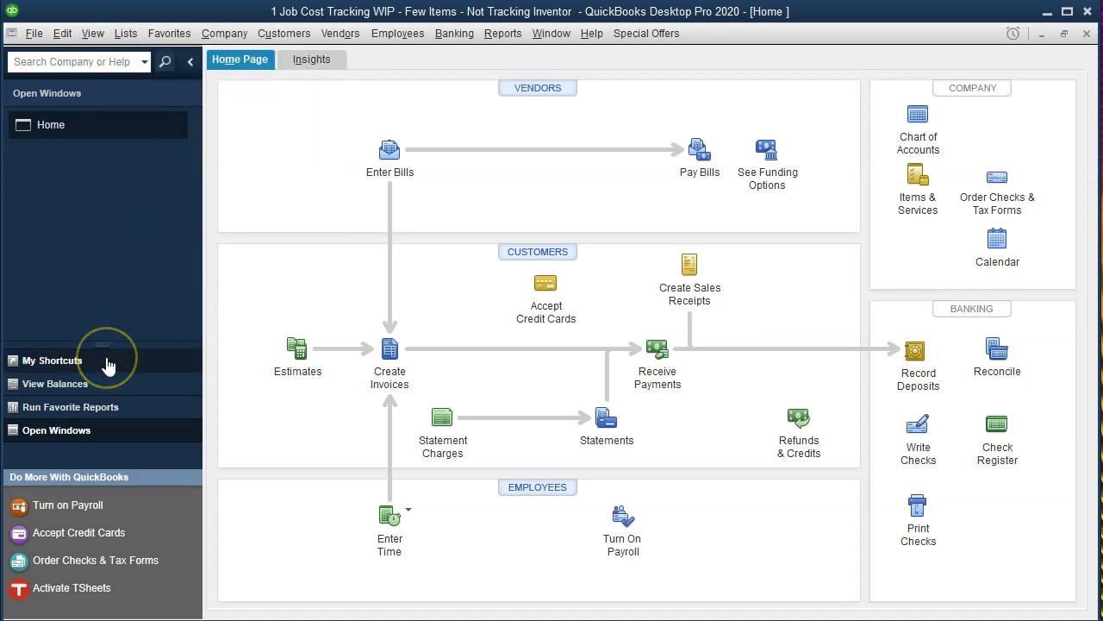
pyautogui.click(92, 332)
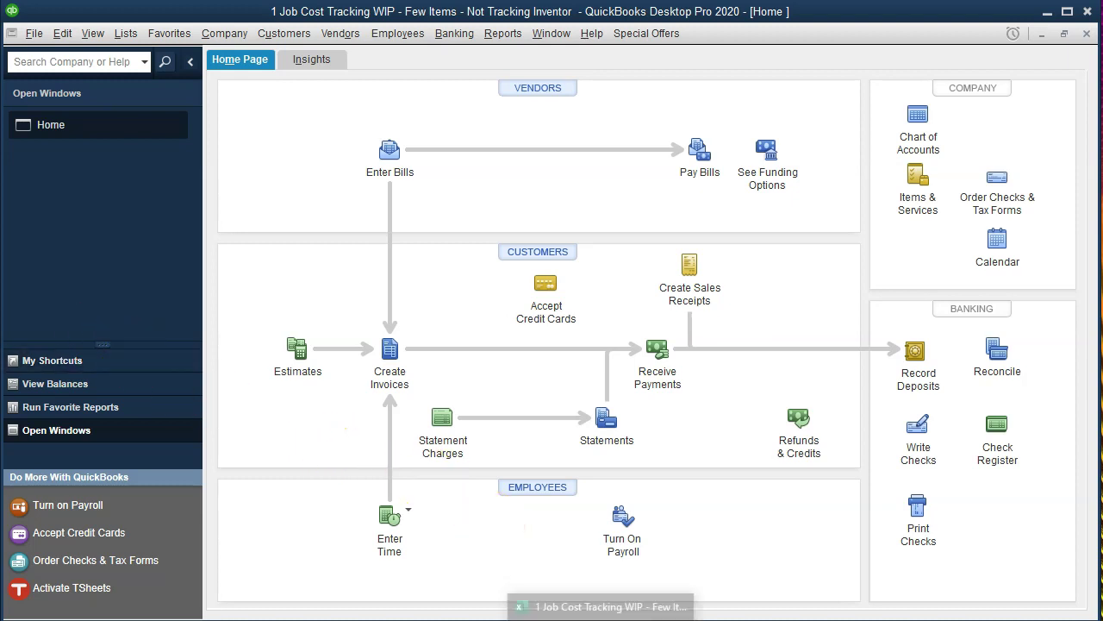
# Step: Switch to the job cost tracking workbook in Excel and look over the journal entries on the Example sheet
pyautogui.click(607, 599)
pyautogui.click(498, 368)
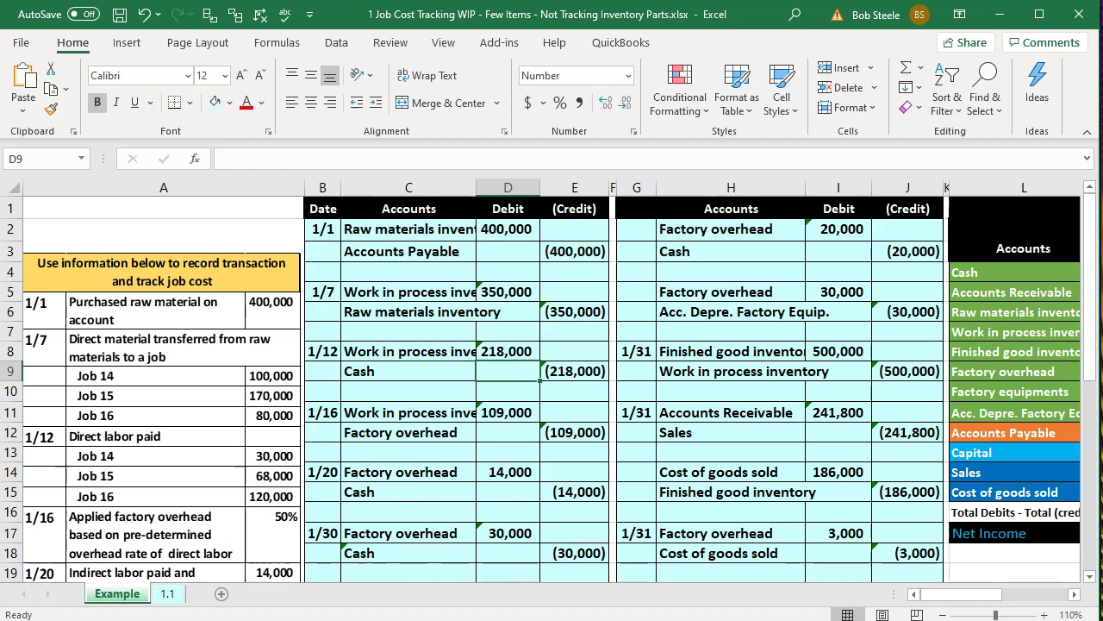
pyautogui.click(433, 379)
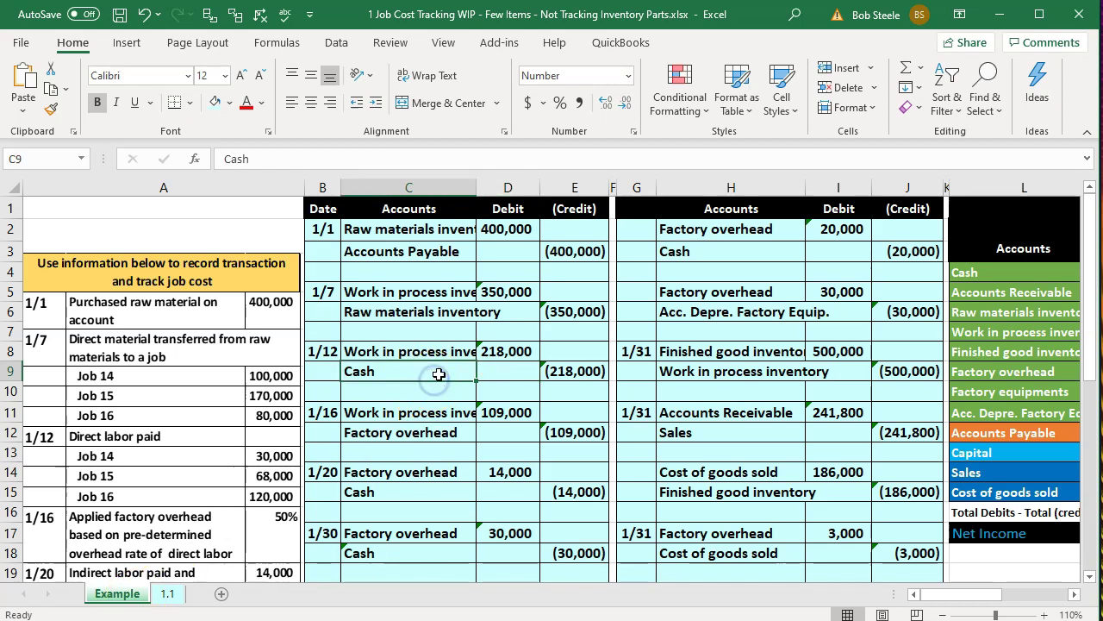
pyautogui.press('Right')
pyautogui.press('Right')
pyautogui.press('Right')
pyautogui.press('Right')
pyautogui.press('Right')
pyautogui.press('Right')
pyautogui.press('Right')
pyautogui.press('Right')
pyautogui.press('Right')
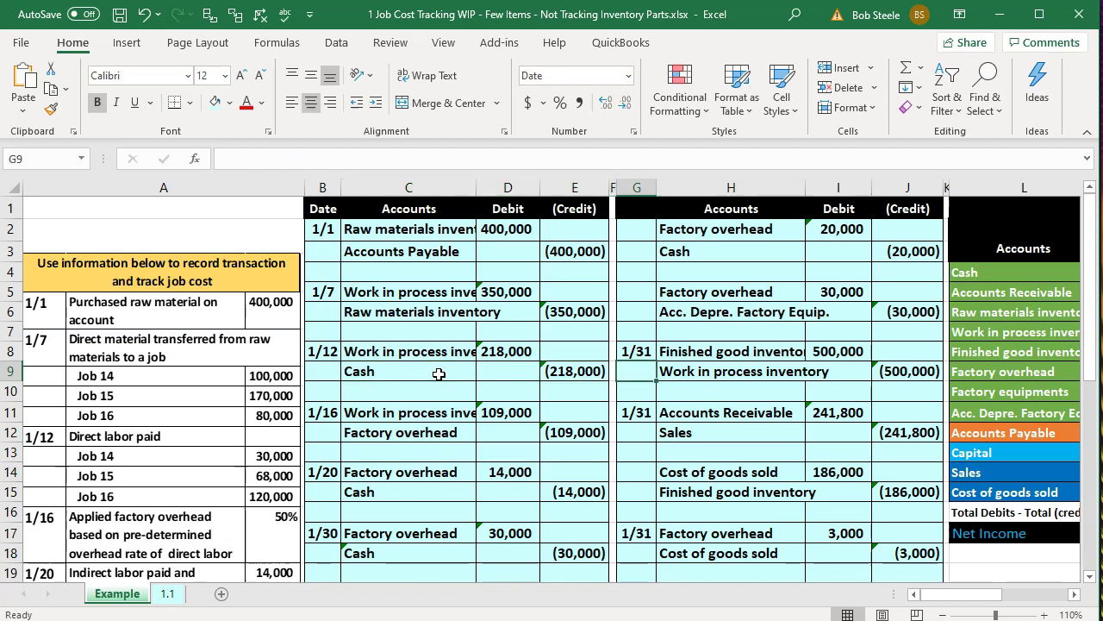
# Step: Examine the entries total and ending balance of the Work in process inventory account in the trial balance
pyautogui.press('Right')
pyautogui.press('Right')
pyautogui.press('Right')
pyautogui.press('Up')
pyautogui.press('Up')
pyautogui.press('Right')
pyautogui.press('Left')
pyautogui.press('Left')
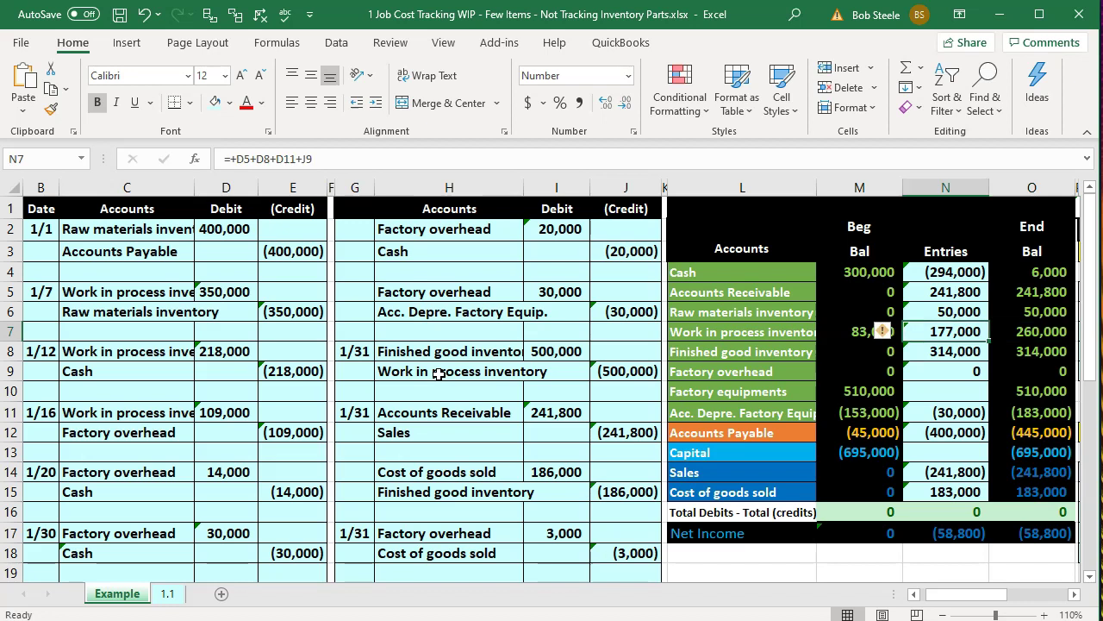
pyautogui.press('Right')
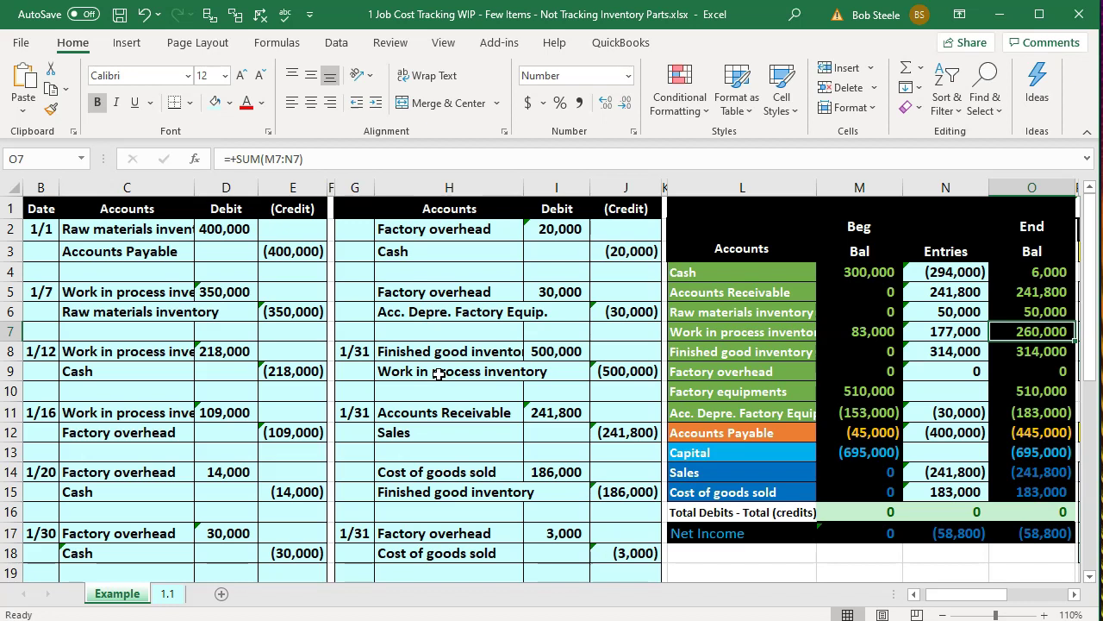
pyautogui.press('Up')
pyautogui.press('Up')
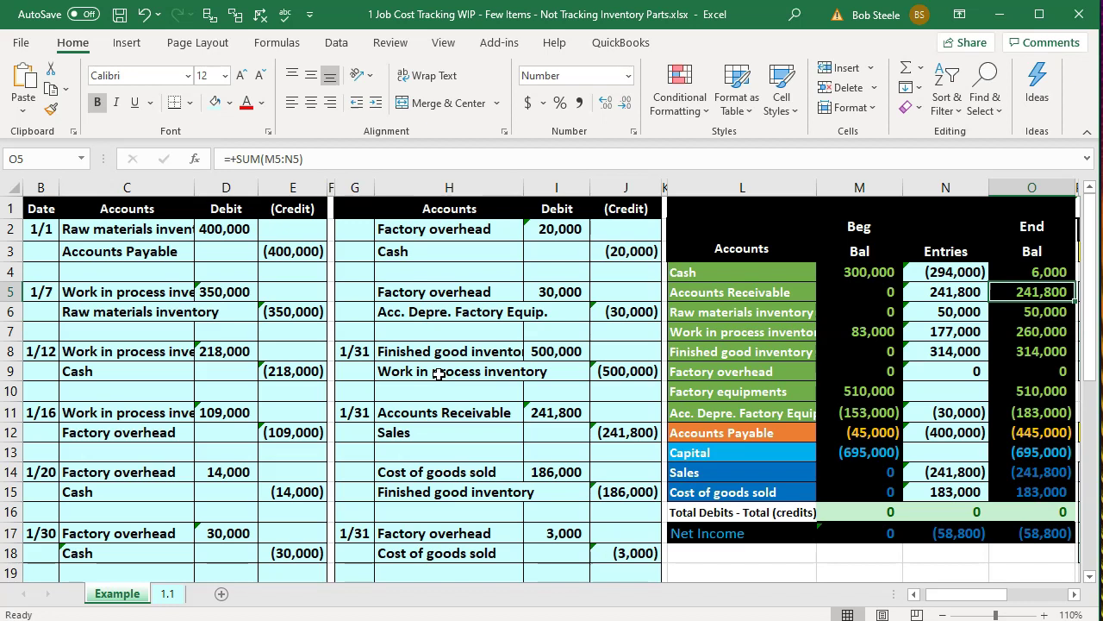
pyautogui.press('Down')
pyautogui.press('Down')
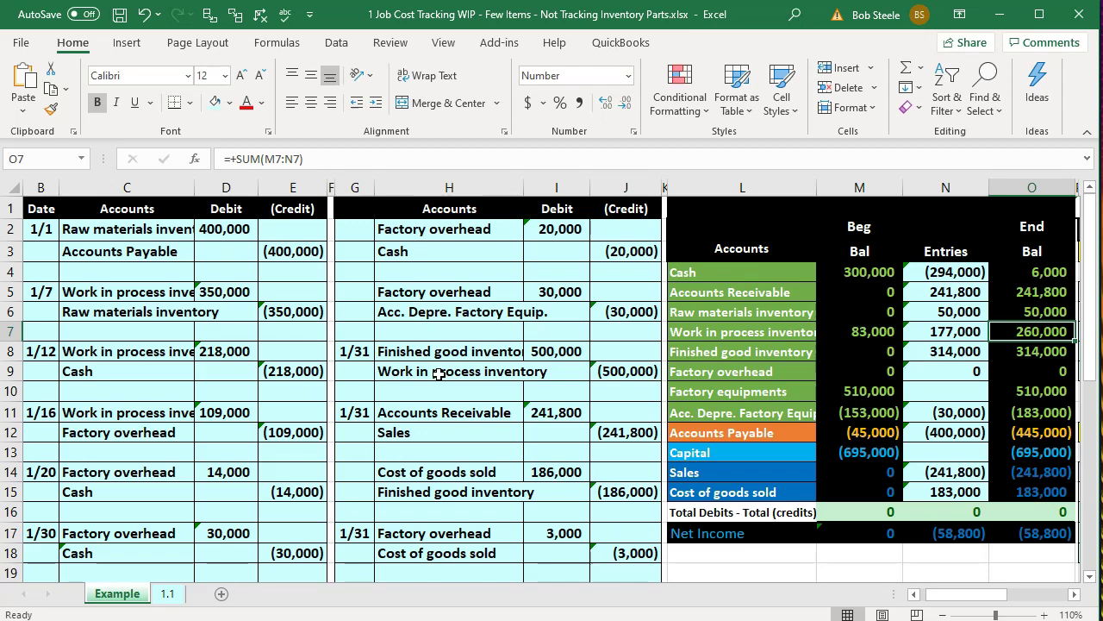
# Step: Find the Job Cost Record and go over the cost tables for Job 14, Job 15 and Job 16
pyautogui.press('Right')
pyautogui.press('Right')
pyautogui.press('Right')
pyautogui.press('Right')
pyautogui.press('Right')
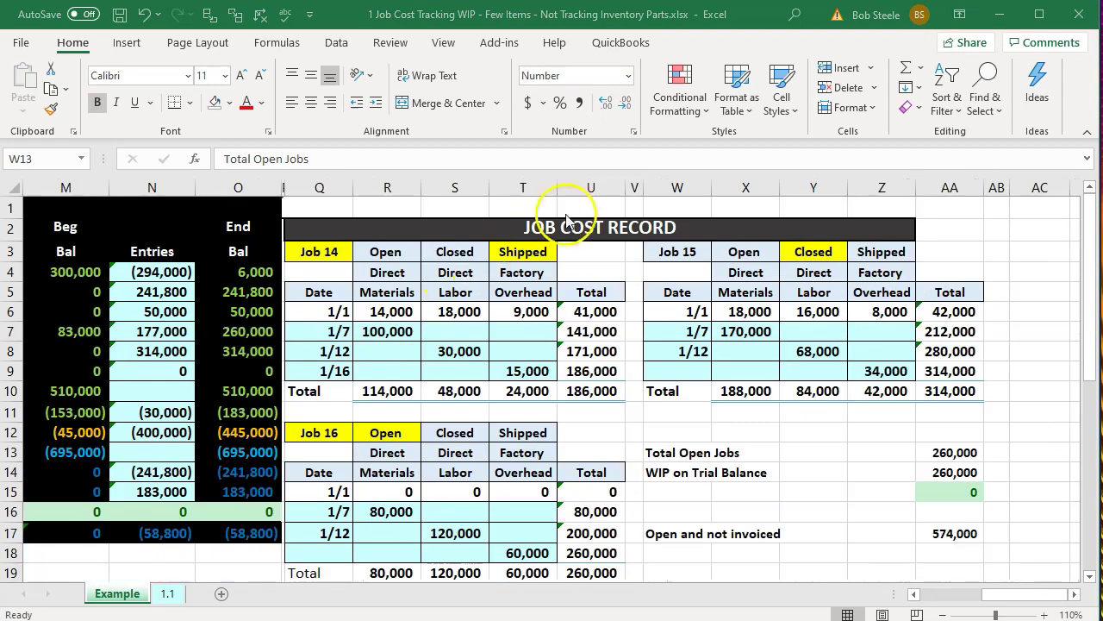
pyautogui.click(586, 232)
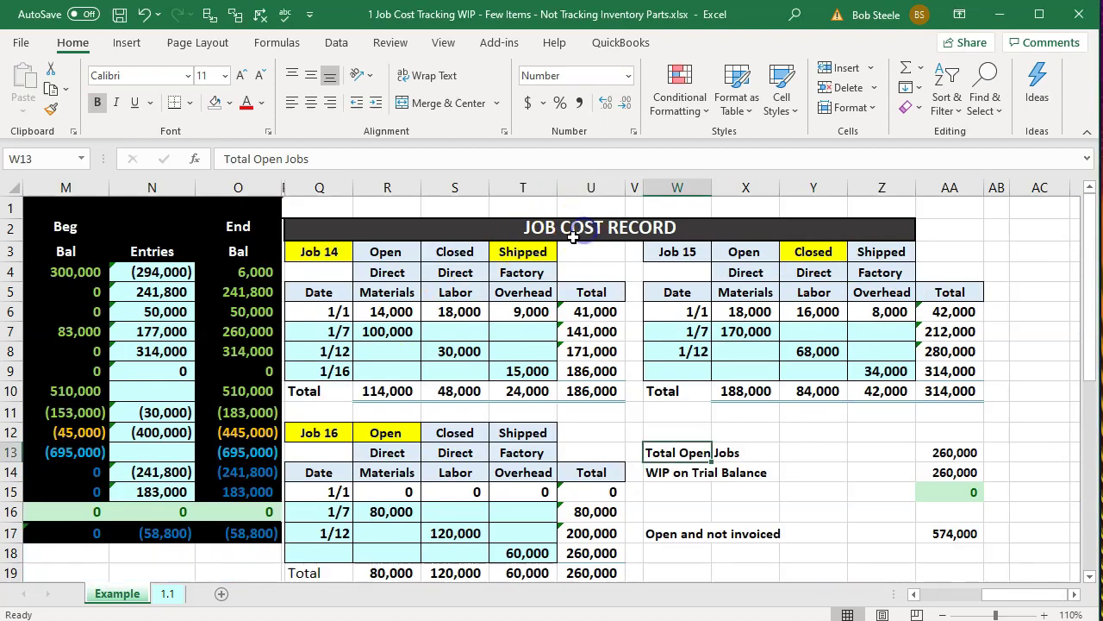
pyautogui.click(309, 257)
pyautogui.click(661, 250)
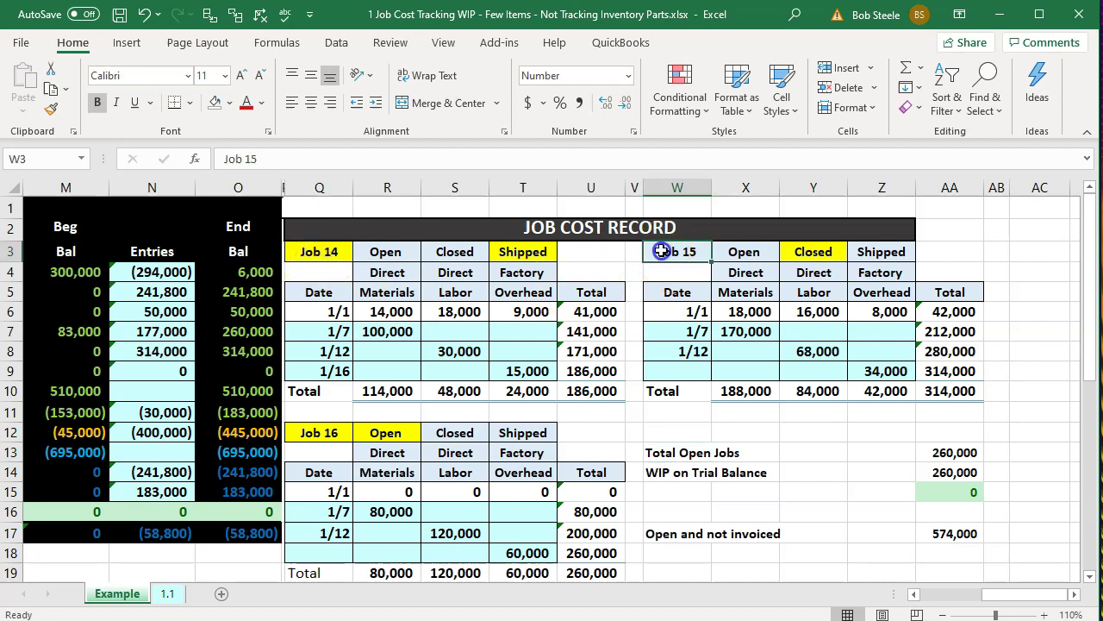
pyautogui.click(332, 425)
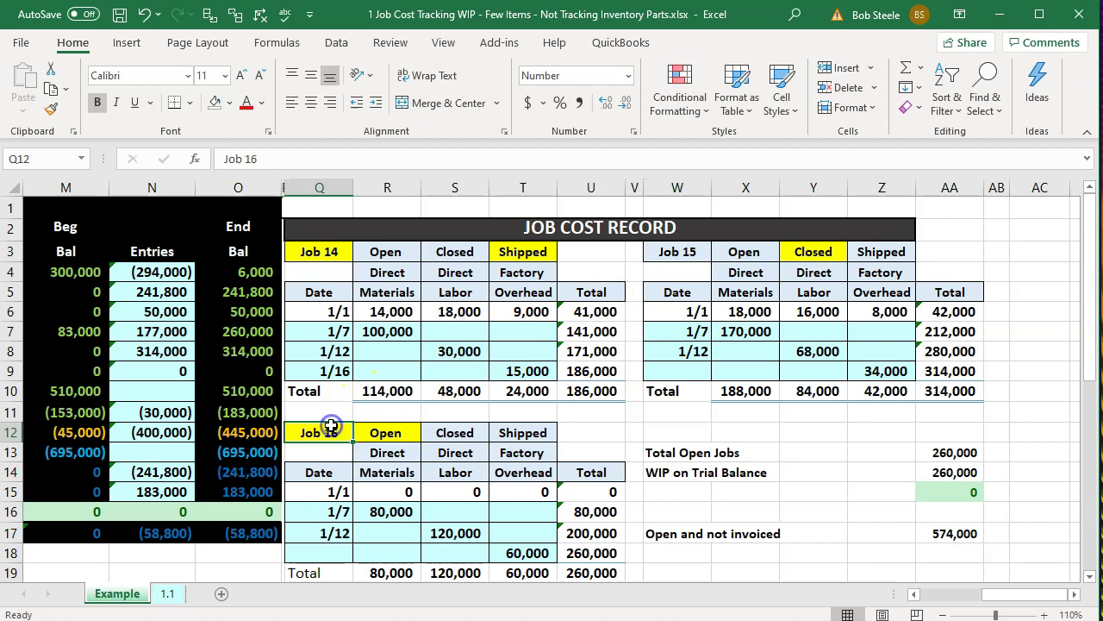
# Step: Review the job cost figures and compare Job 16's total with the ending balance of Work in process inventory
pyautogui.click(515, 311)
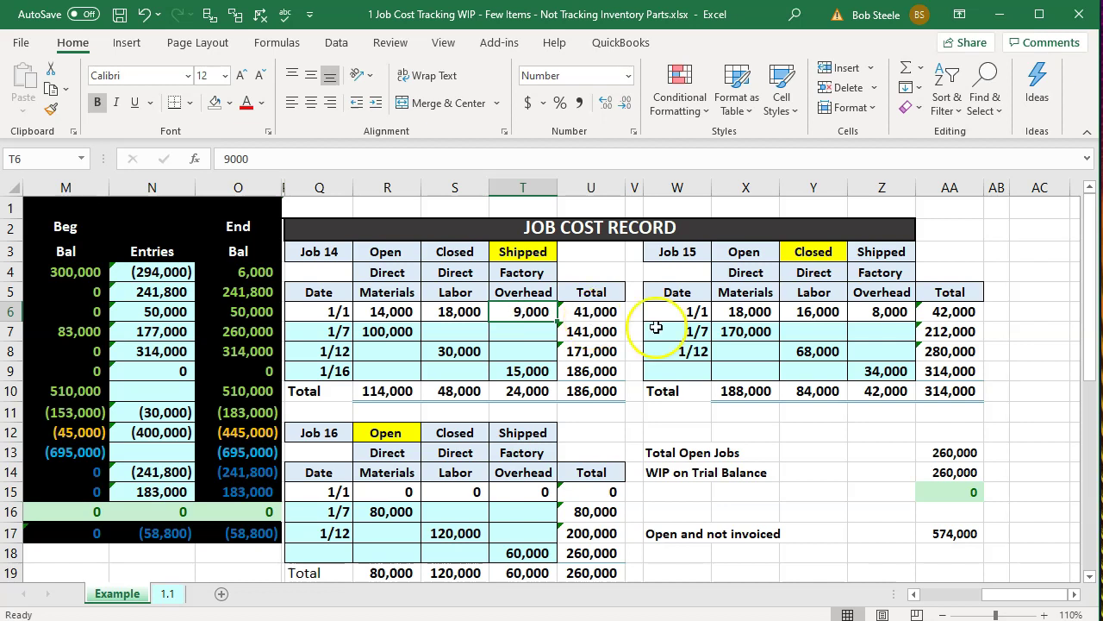
pyautogui.click(748, 331)
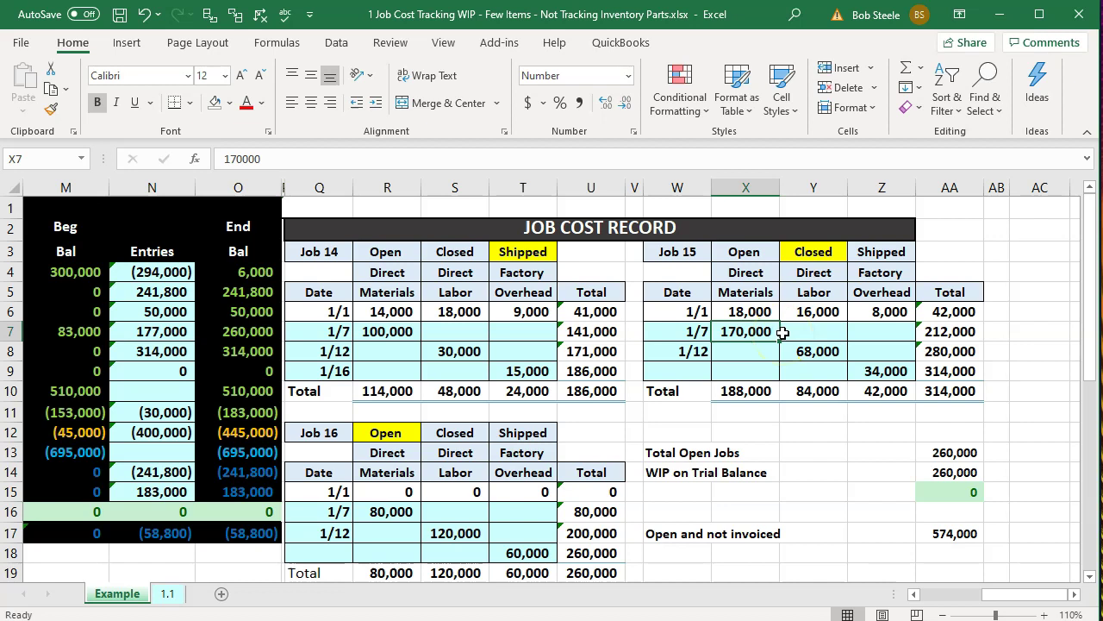
pyautogui.click(530, 512)
pyautogui.scroll(-1, 530, 512)
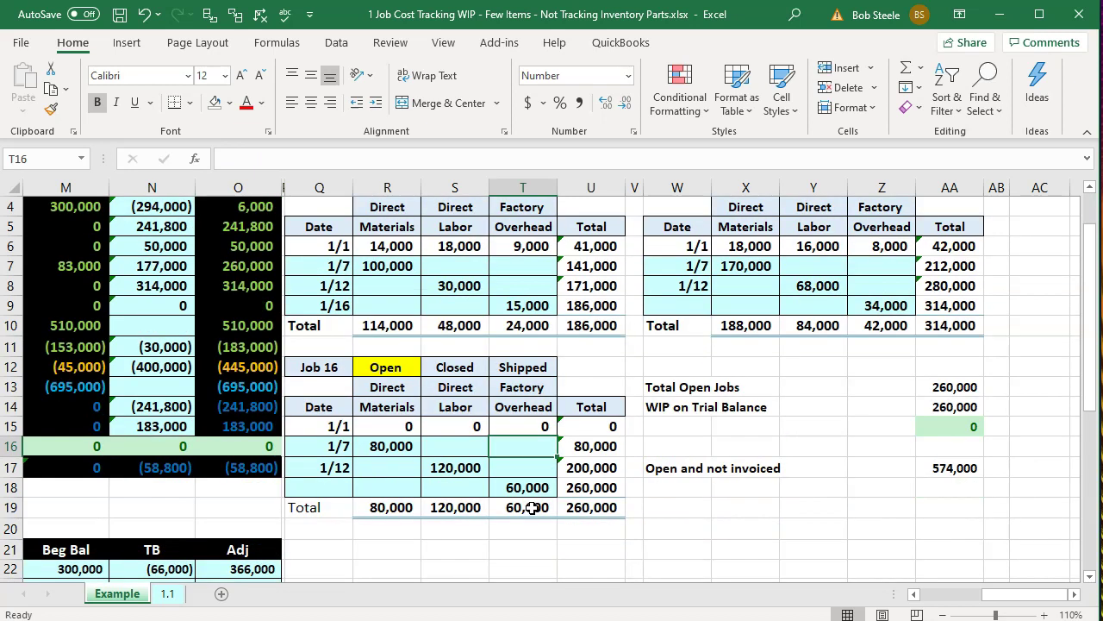
pyautogui.click(593, 507)
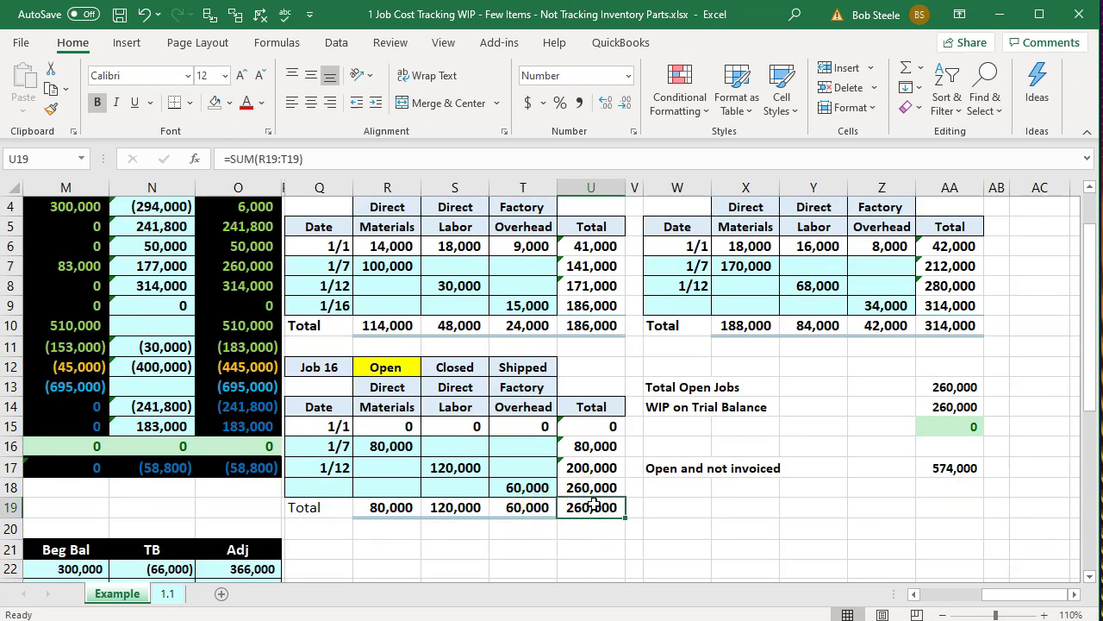
pyautogui.click(254, 273)
pyautogui.scroll(1, 508, 495)
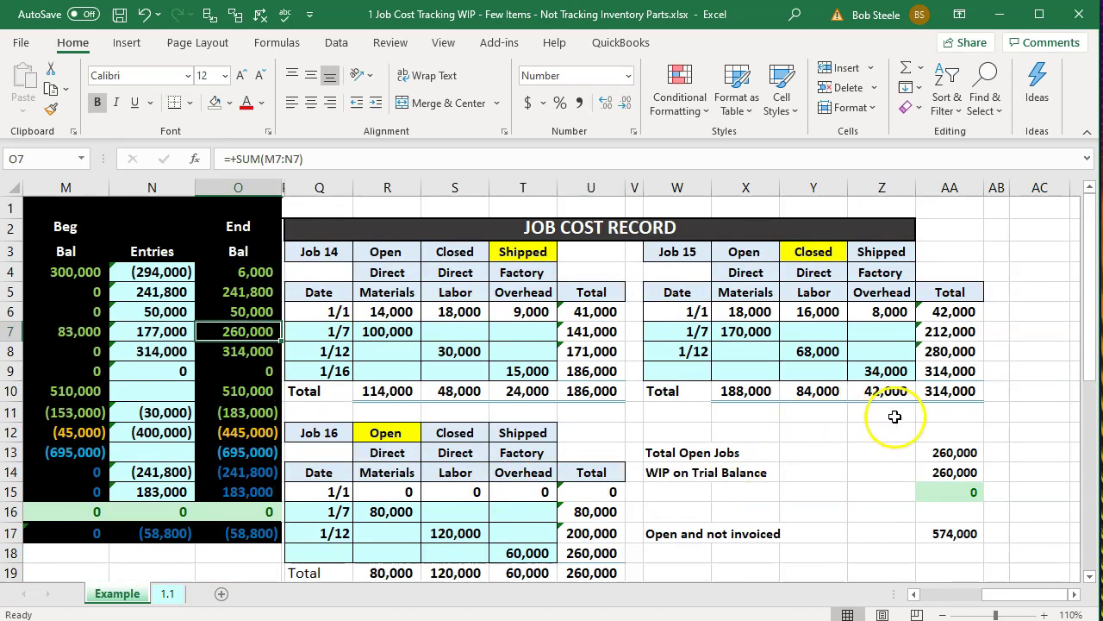
# Step: Compare Job 15's total cost with the Finished good inventory row of the trial balance
pyautogui.click(955, 389)
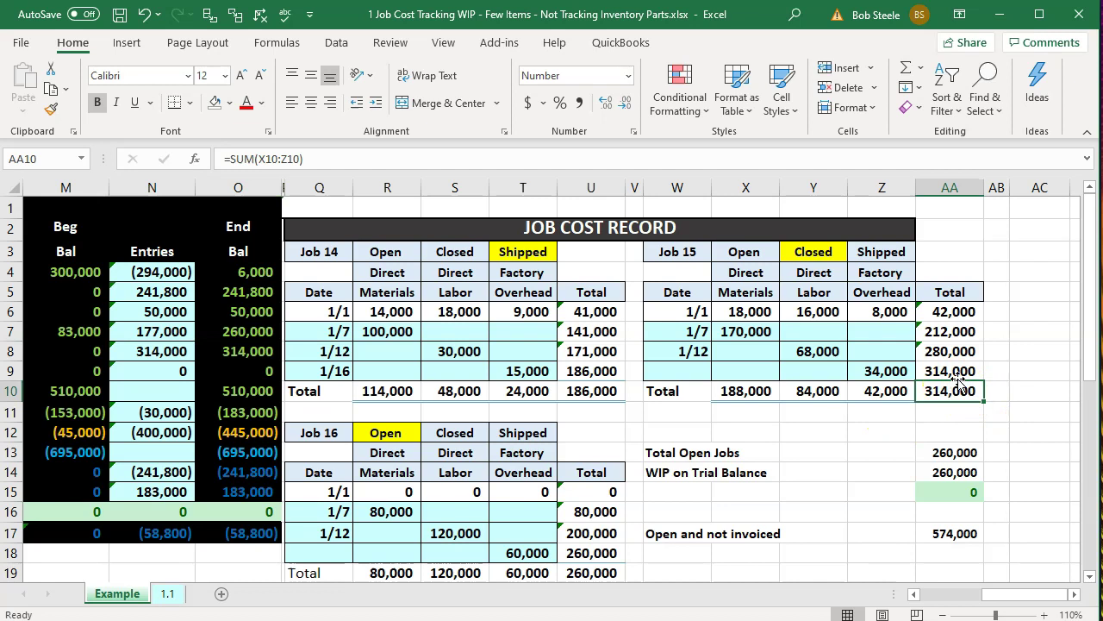
pyautogui.click(257, 351)
pyautogui.press('Left')
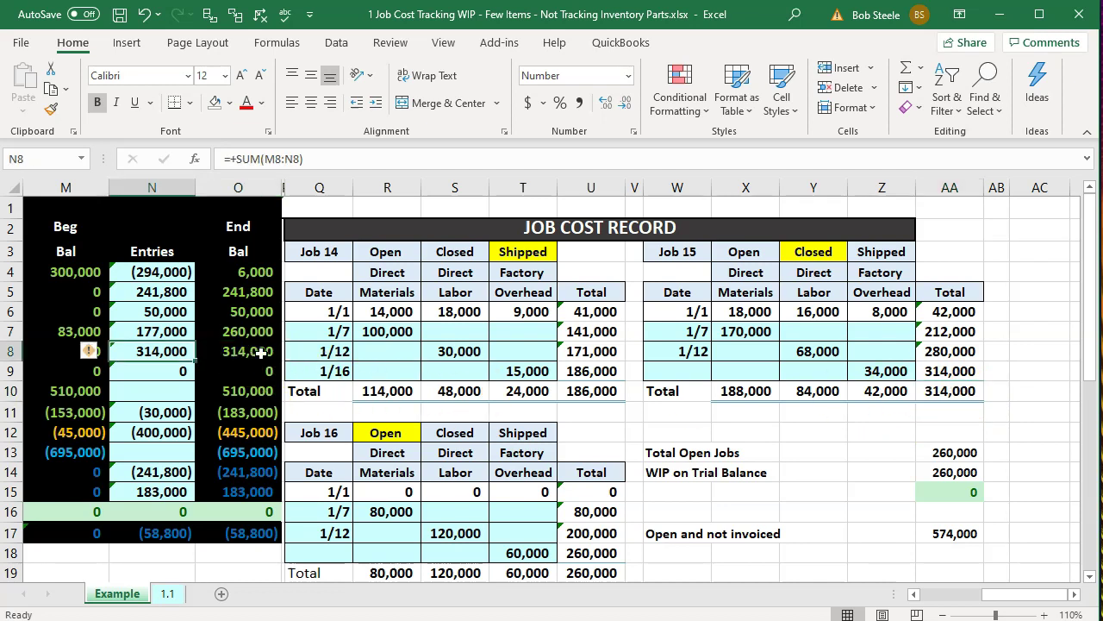
pyautogui.press('Left')
pyautogui.press('Left')
pyautogui.press('Right')
pyautogui.press('Right')
pyautogui.press('Right')
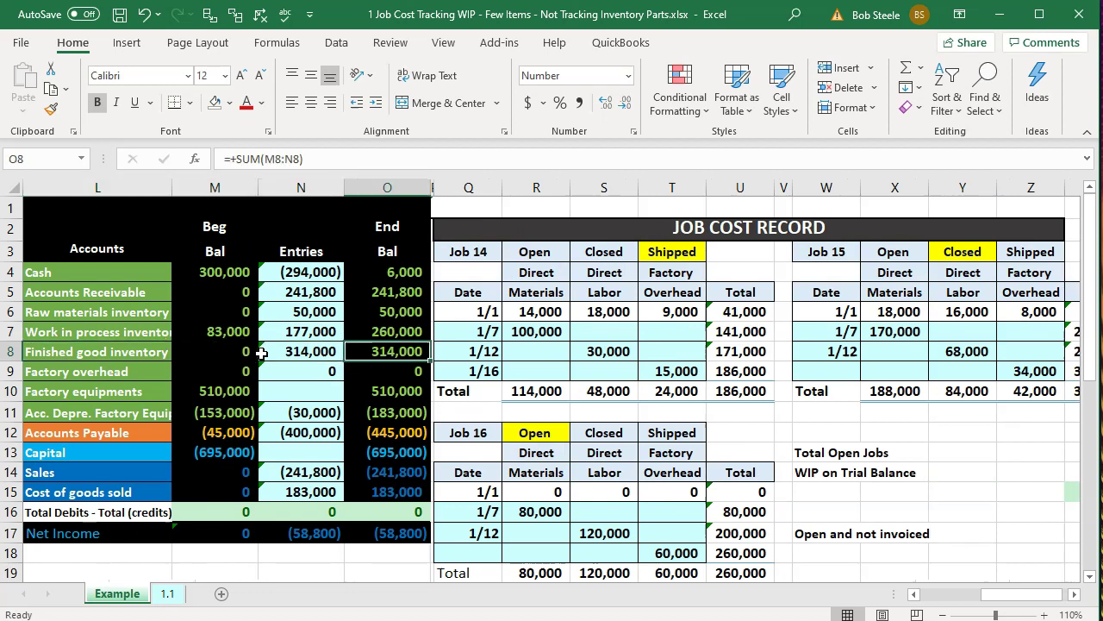
pyautogui.press('Up')
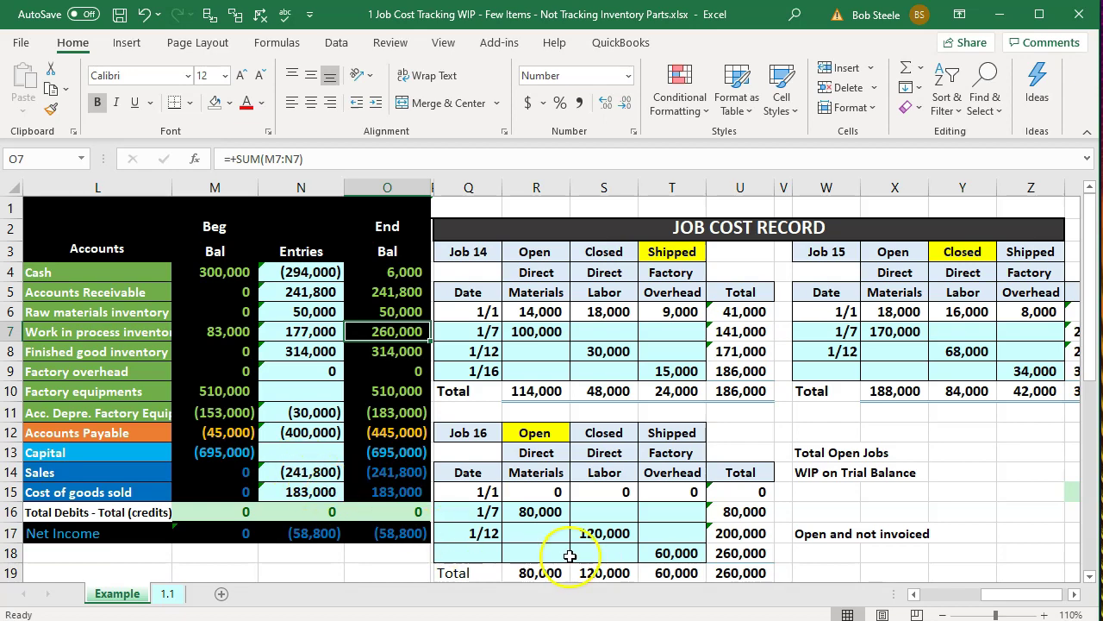
# Step: Switch back to QuickBooks and open the Customer Center
pyautogui.click(705, 612)
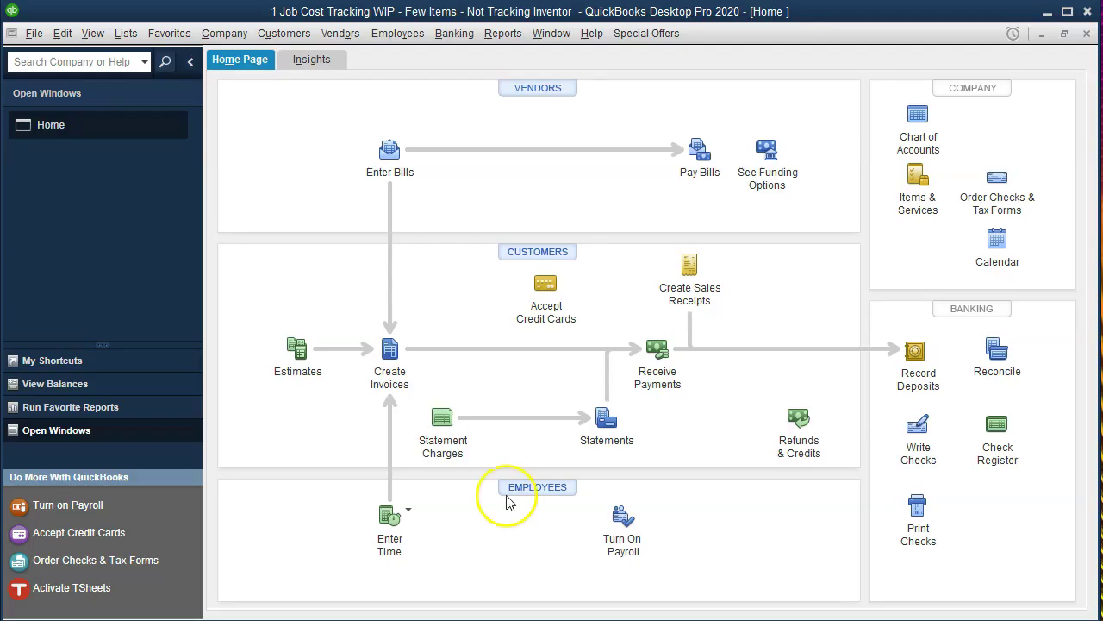
pyautogui.click(526, 255)
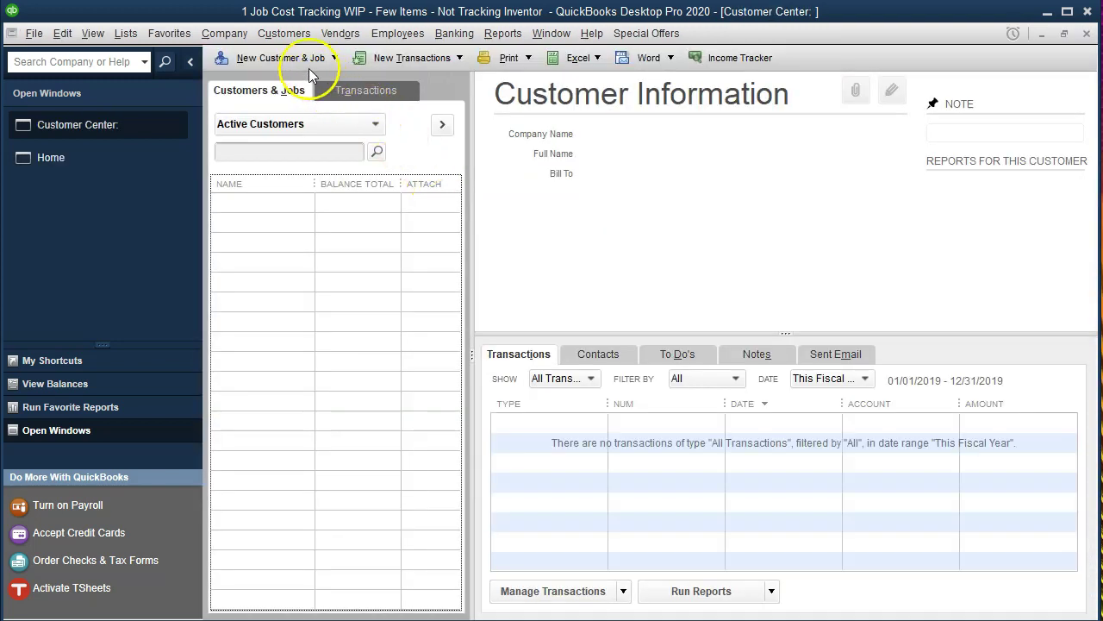
pyautogui.click(284, 33)
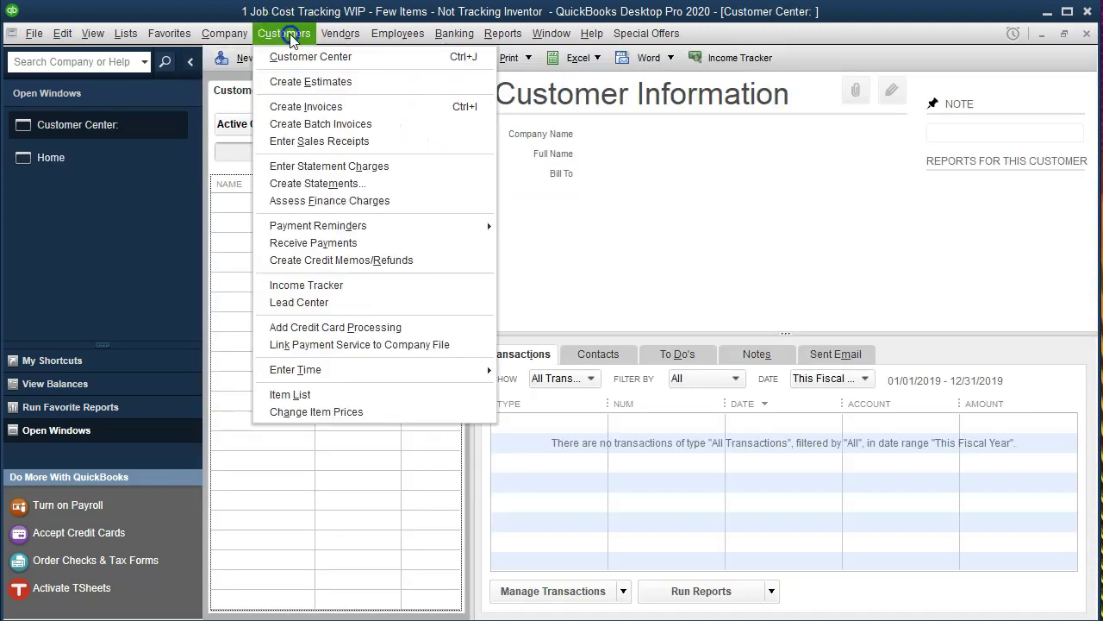
pyautogui.click(341, 59)
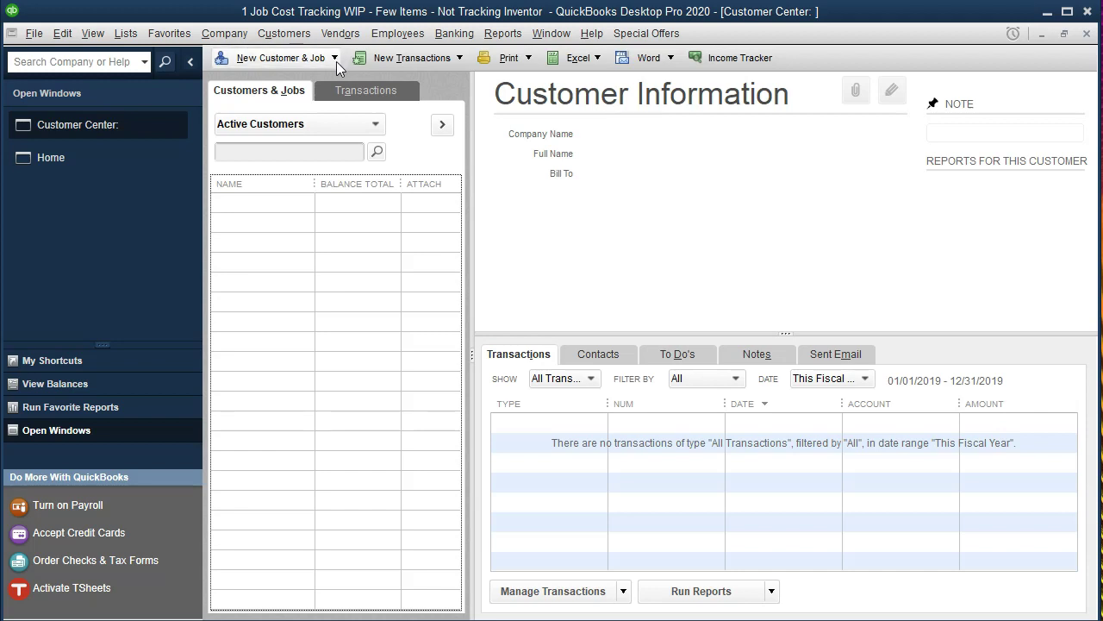
# Step: Create a new customer, entering only the customer name and leaving the opening balance blank
pyautogui.click(334, 58)
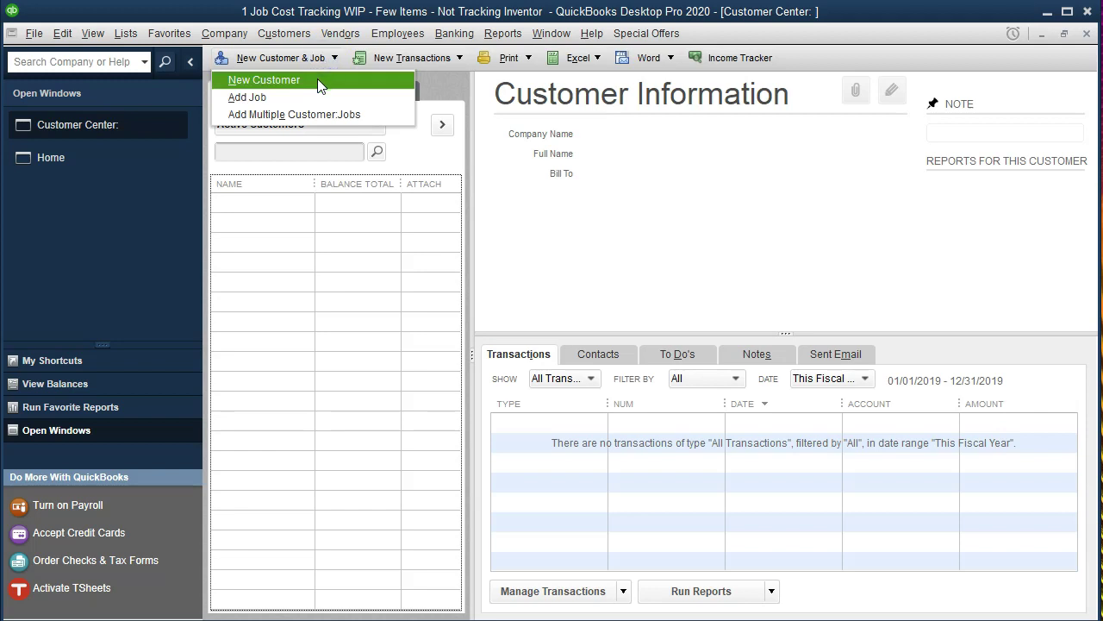
pyautogui.click(318, 80)
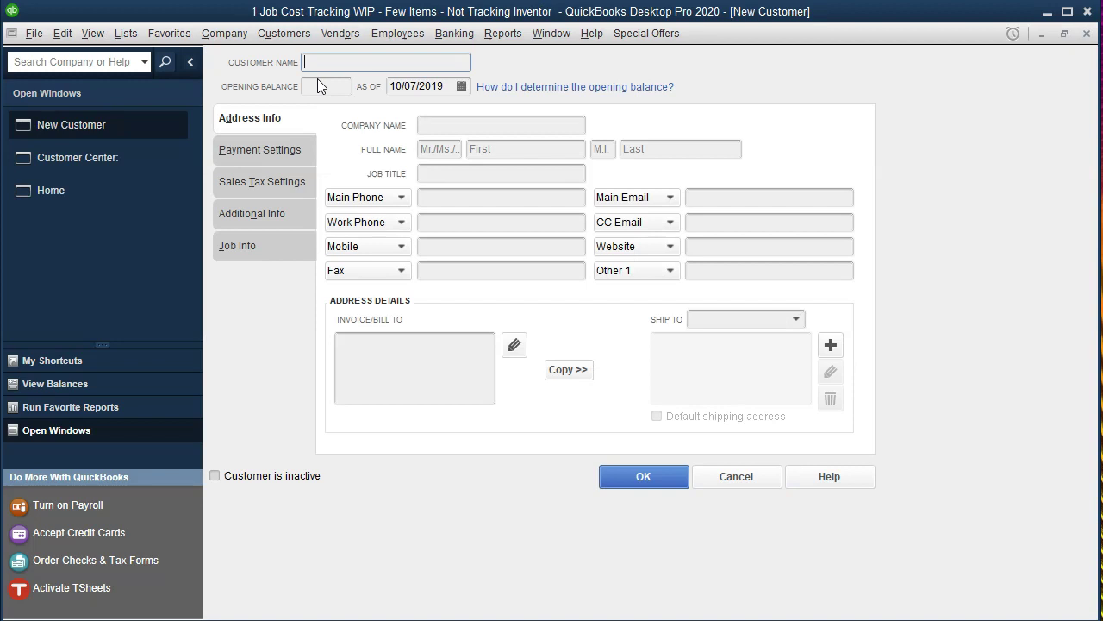
pyautogui.write('Smith Customer')
pyautogui.click(320, 85)
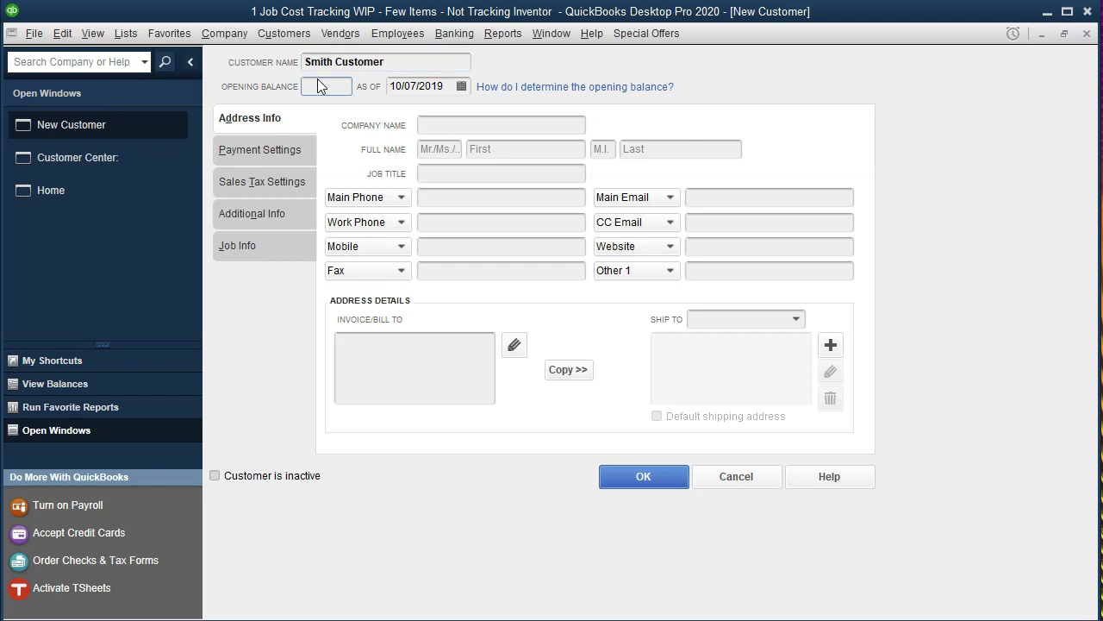
pyautogui.click(630, 476)
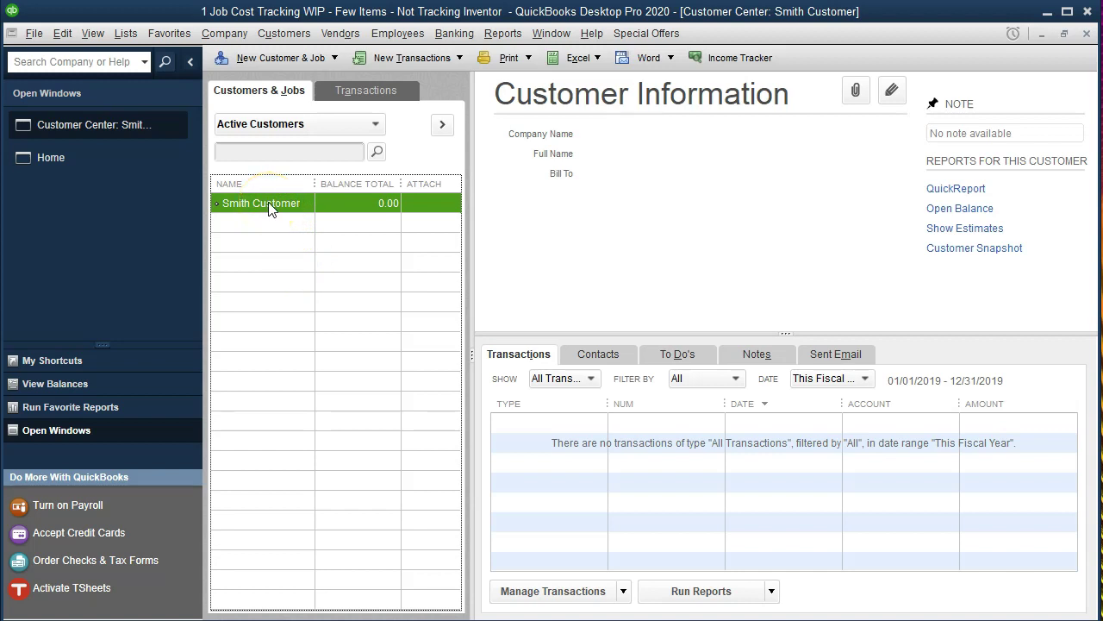
# Step: Start a new job under the customer and name it 14, leaving the opening balance blank
pyautogui.click(270, 60)
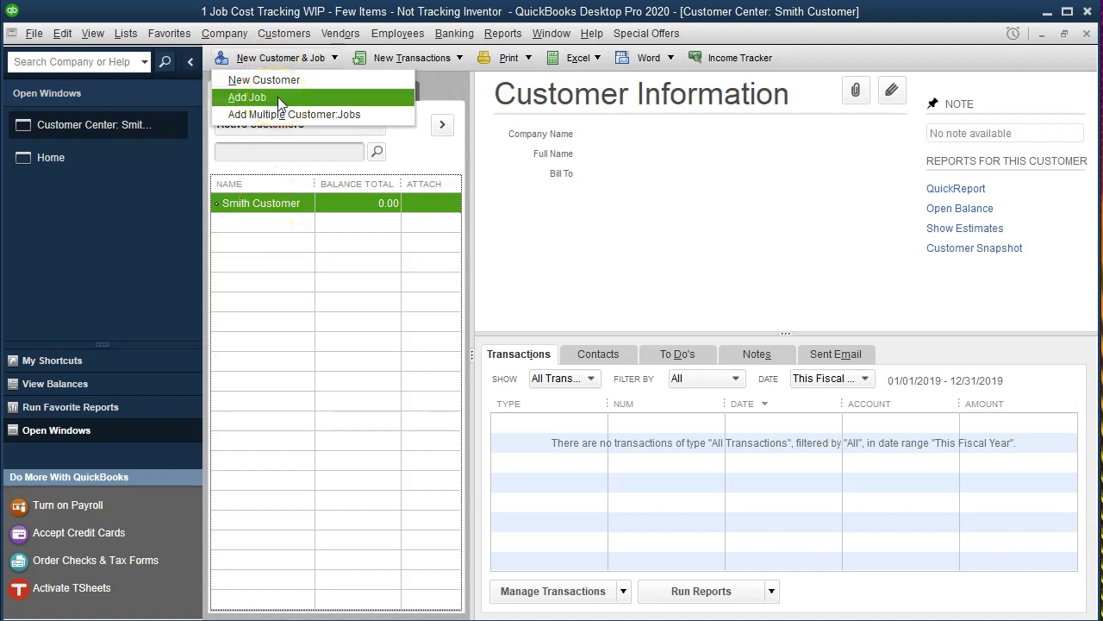
pyautogui.click(278, 96)
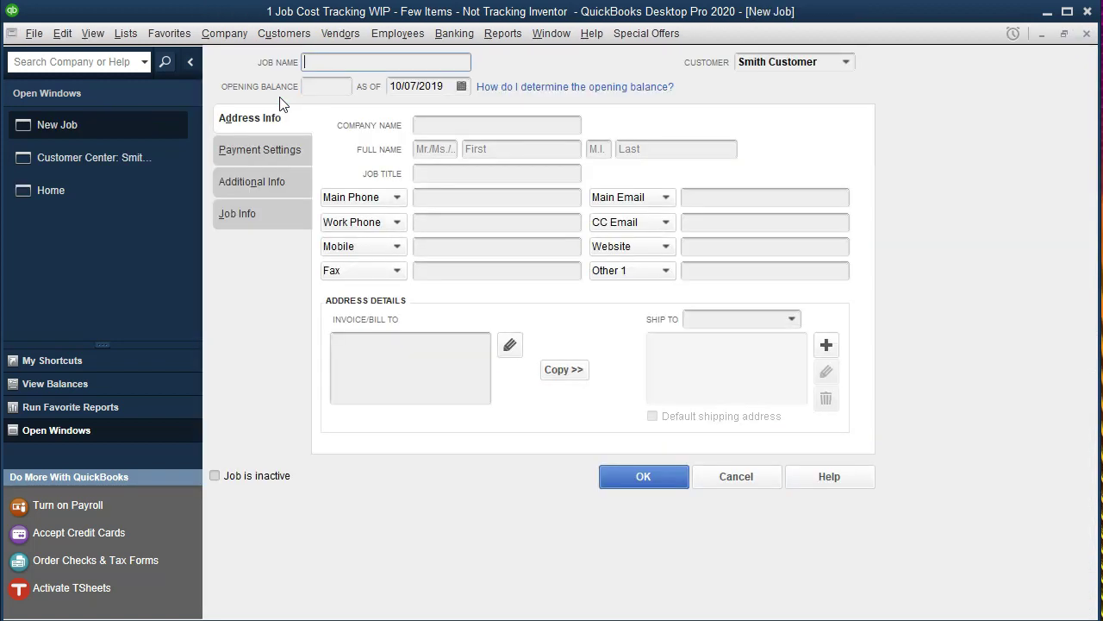
pyautogui.write('14')
pyautogui.press('Tab')
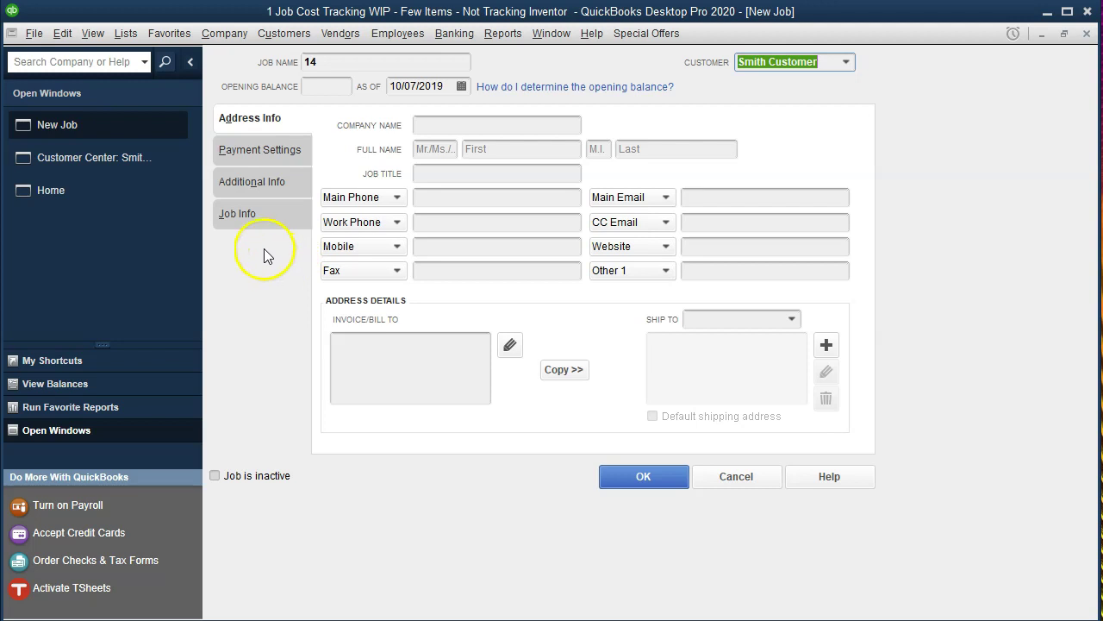
# Step: Set job 14's status to In progress, leaving the job type and dates blank, and save the job
pyautogui.click(258, 150)
pyautogui.click(255, 182)
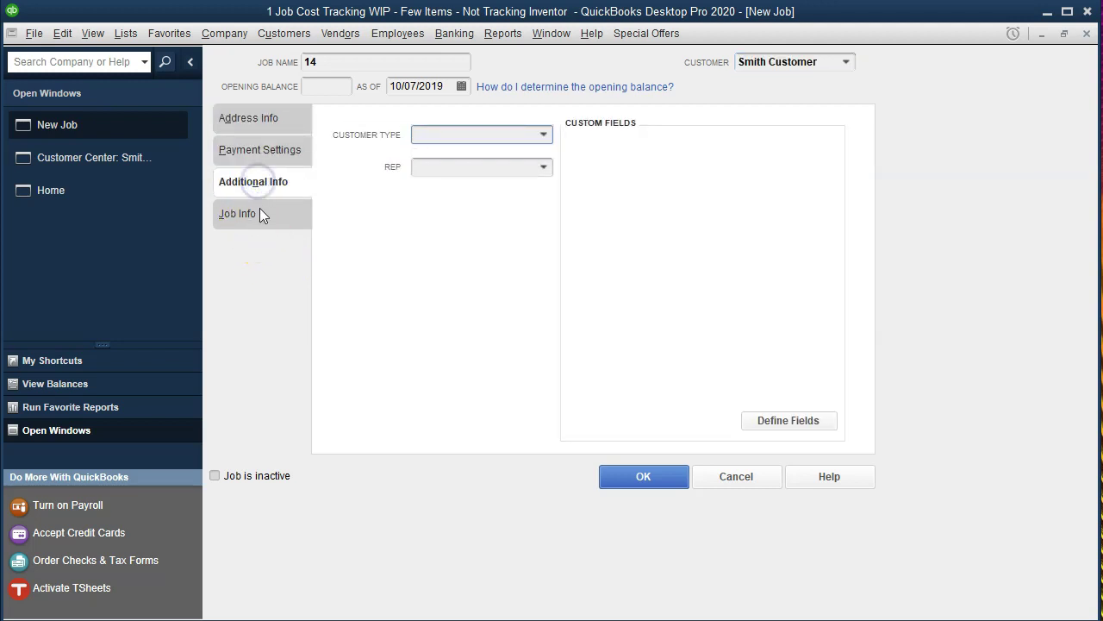
pyautogui.click(258, 218)
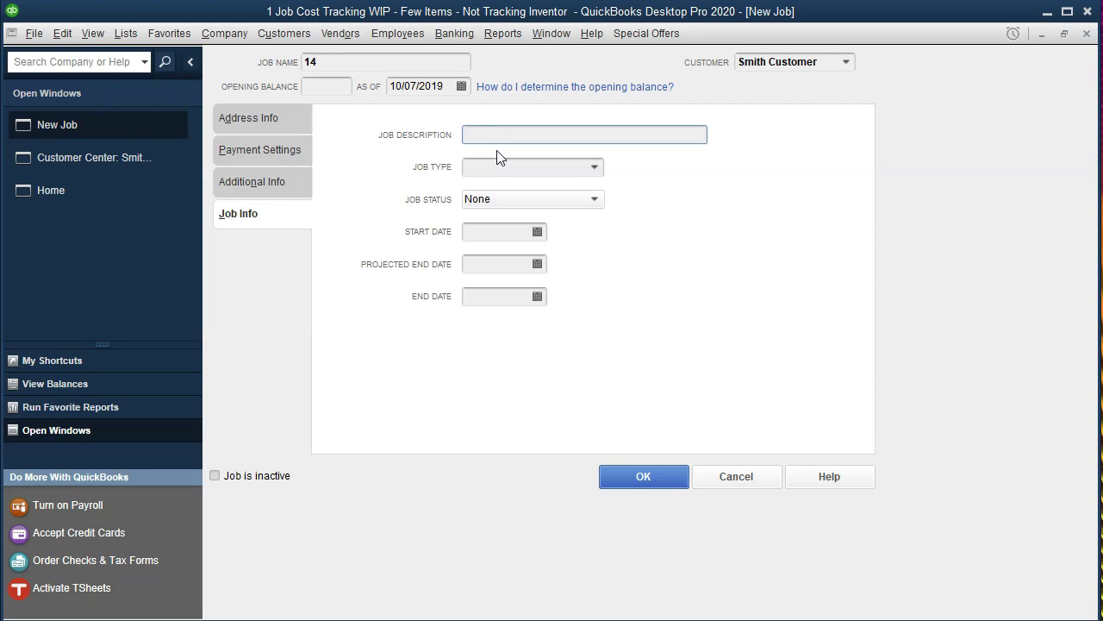
pyautogui.click(594, 169)
pyautogui.click(594, 168)
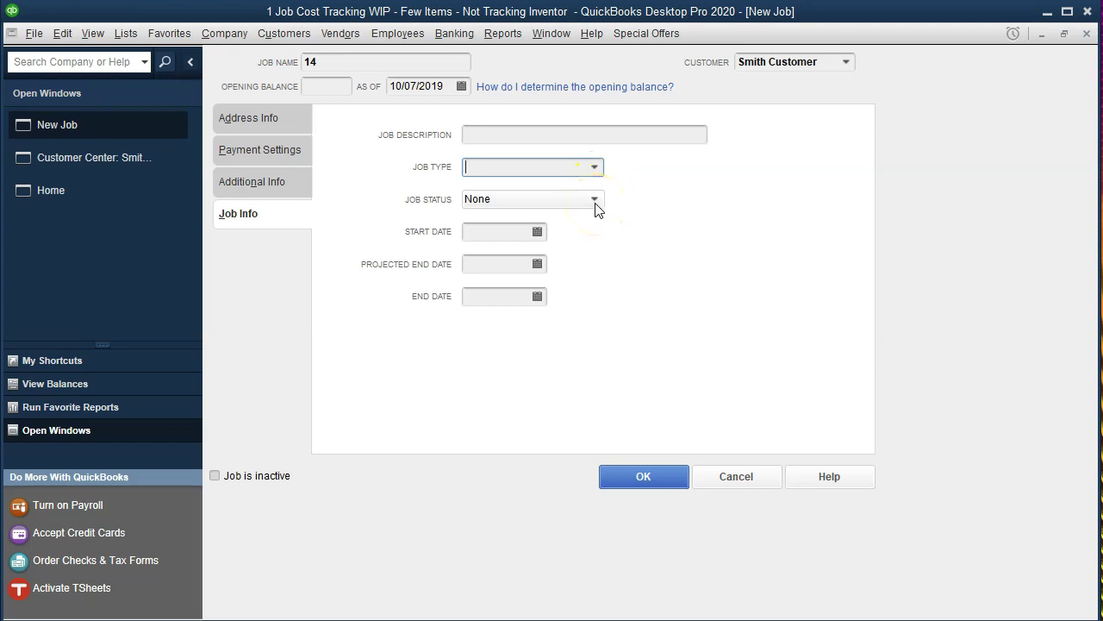
pyautogui.click(595, 203)
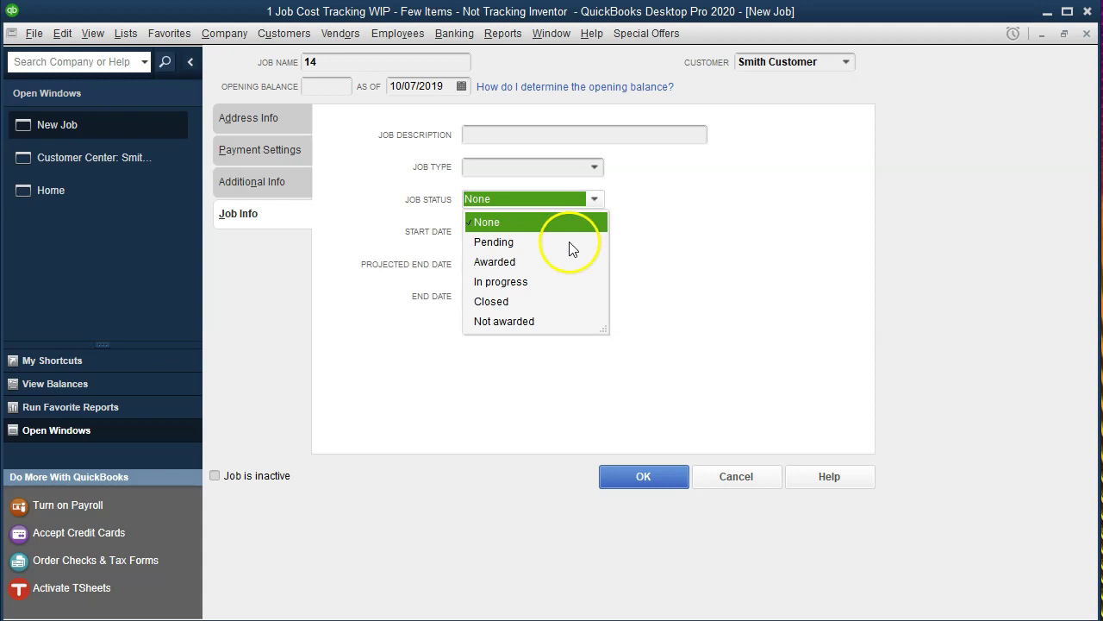
pyautogui.click(539, 281)
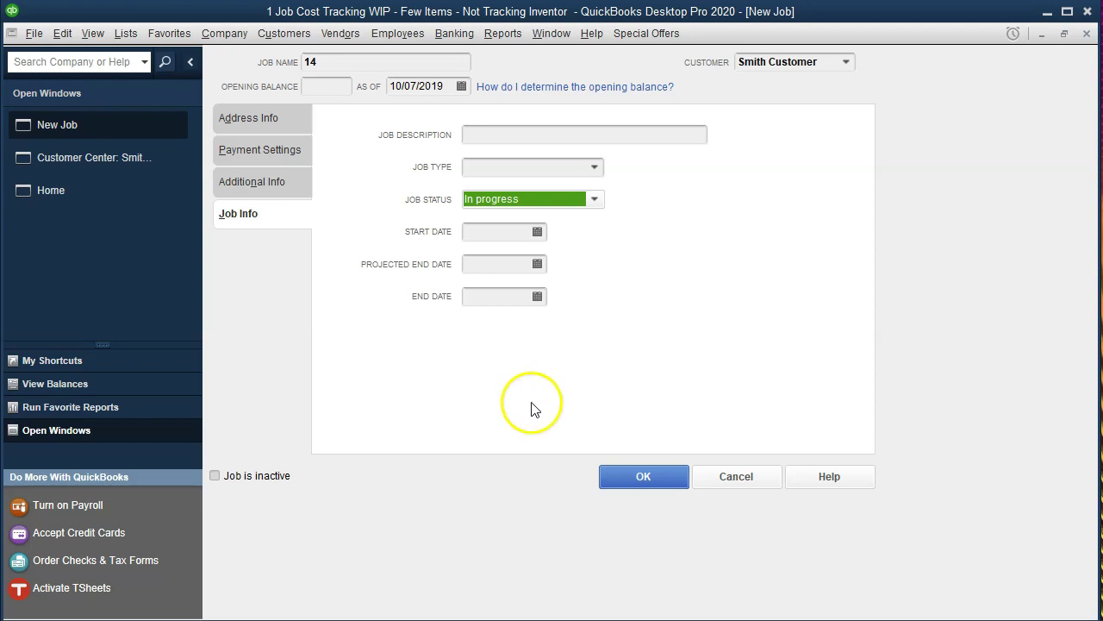
pyautogui.click(614, 481)
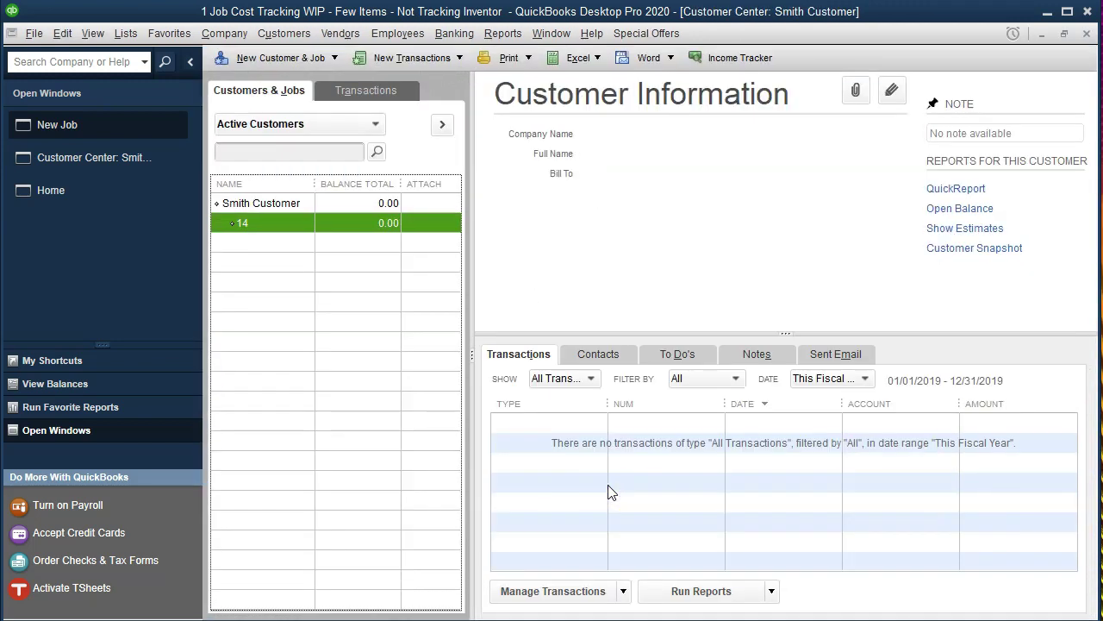
# Step: Add a job named 15 with job 14 selected as its parent and save it
pyautogui.click(300, 224)
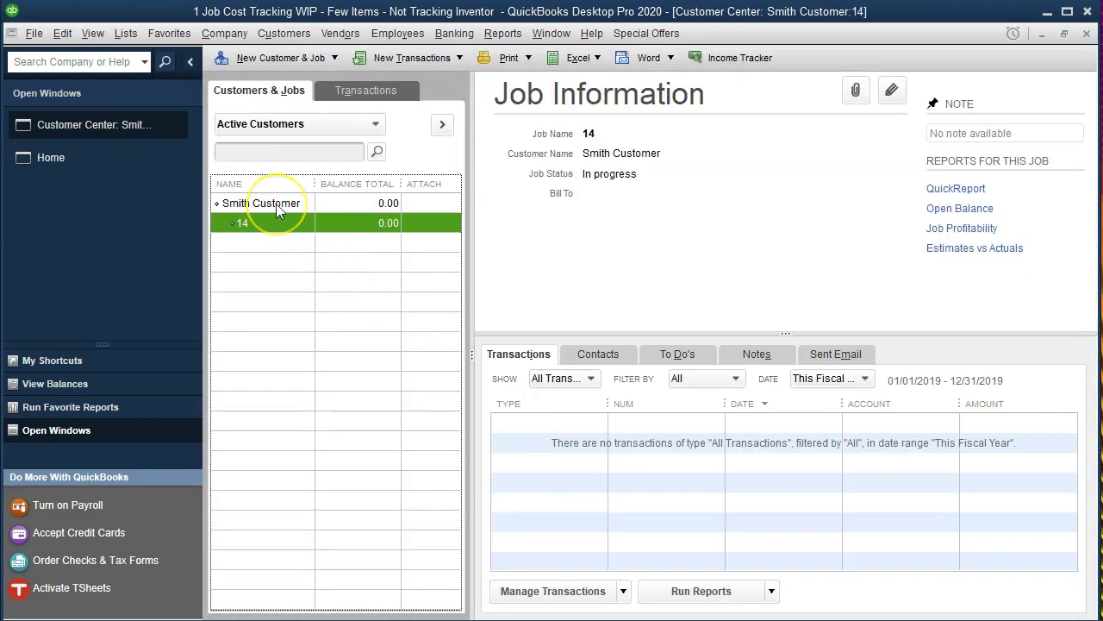
pyautogui.click(272, 231)
pyautogui.click(292, 60)
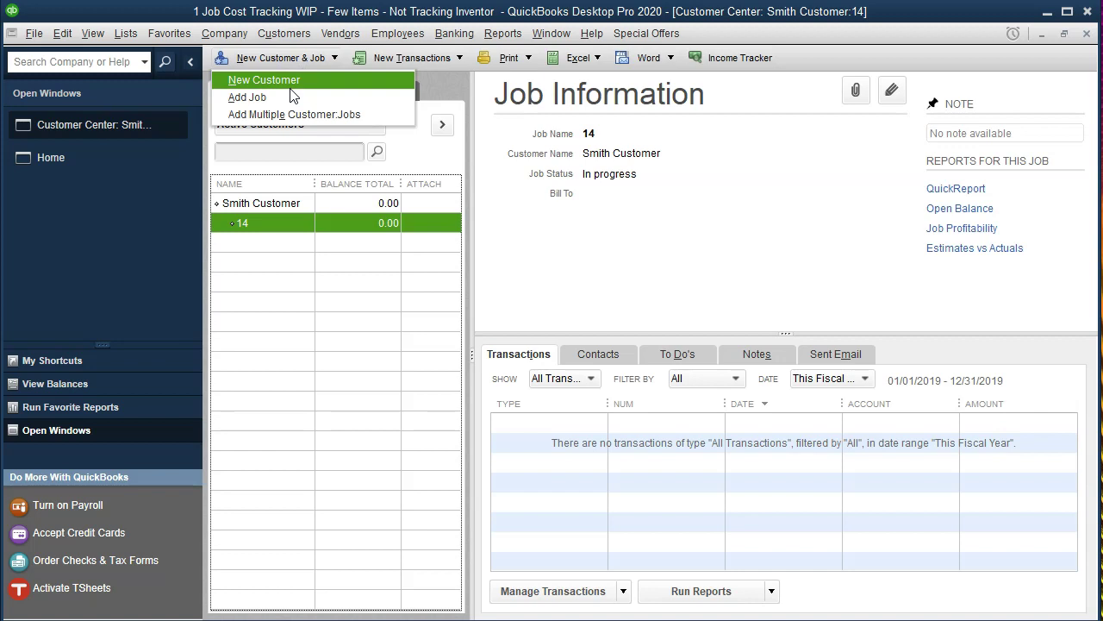
pyautogui.click(290, 94)
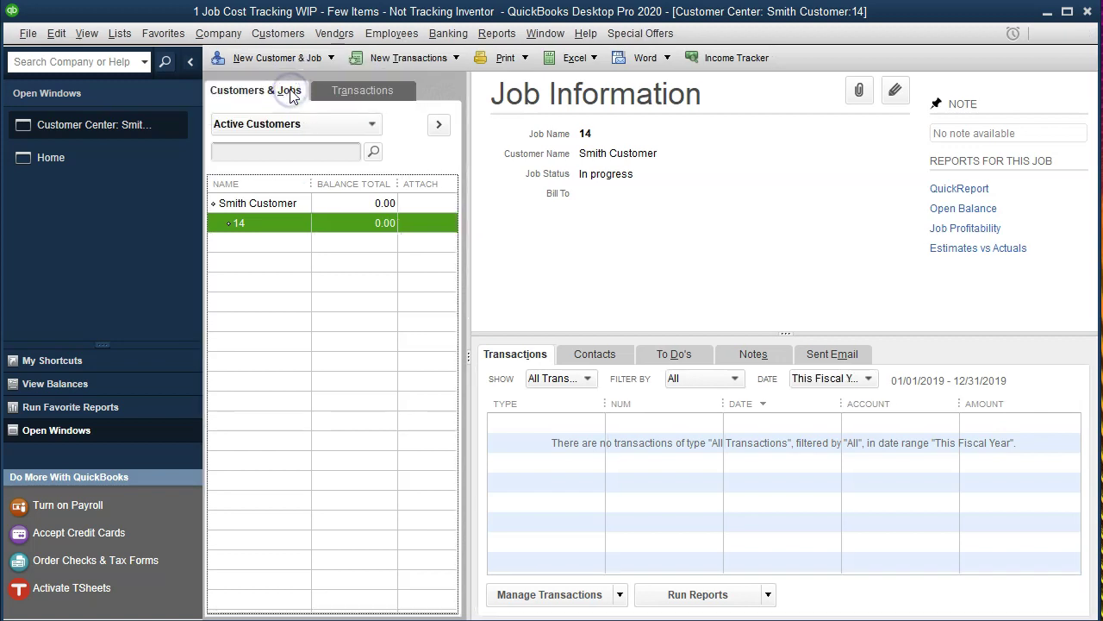
pyautogui.write('15')
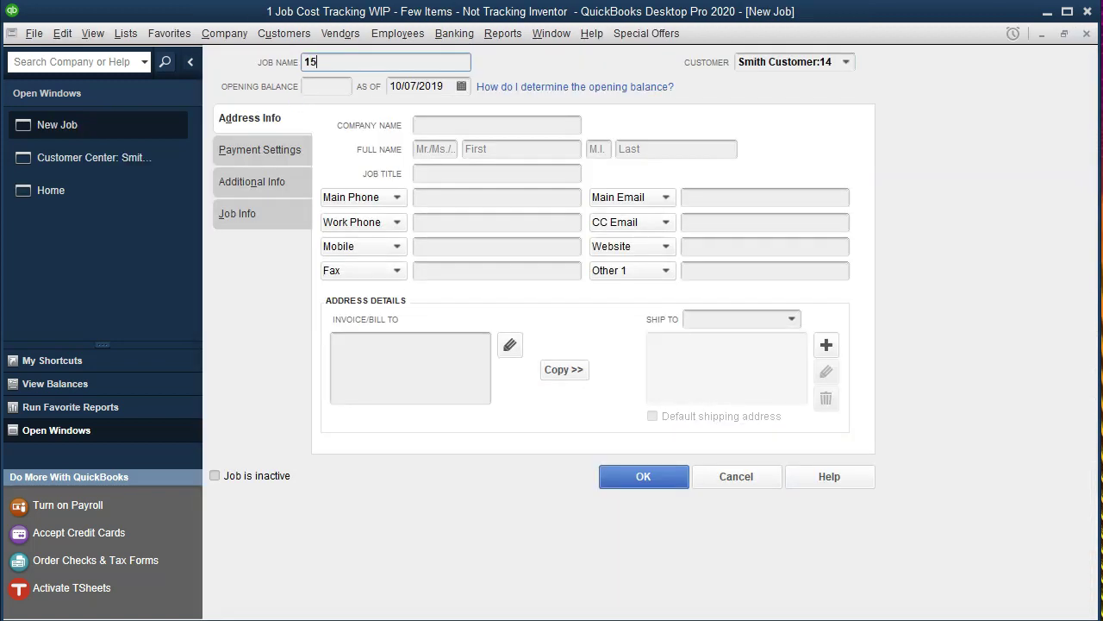
pyautogui.click(610, 475)
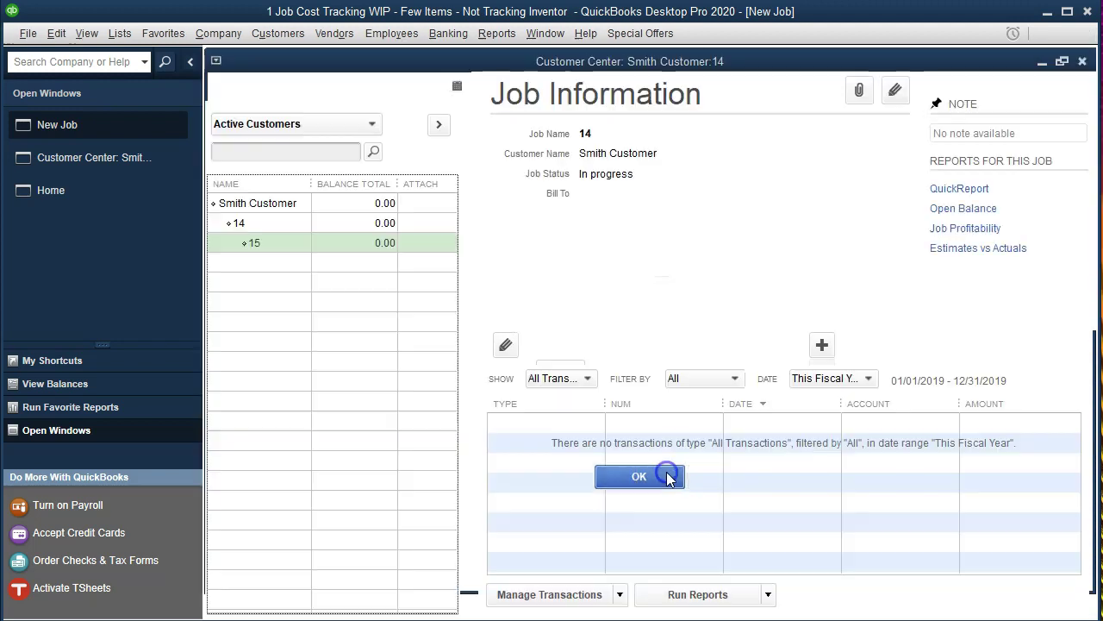
# Step: Delete the misplaced job 15 nested beneath job 14
pyautogui.click(280, 252)
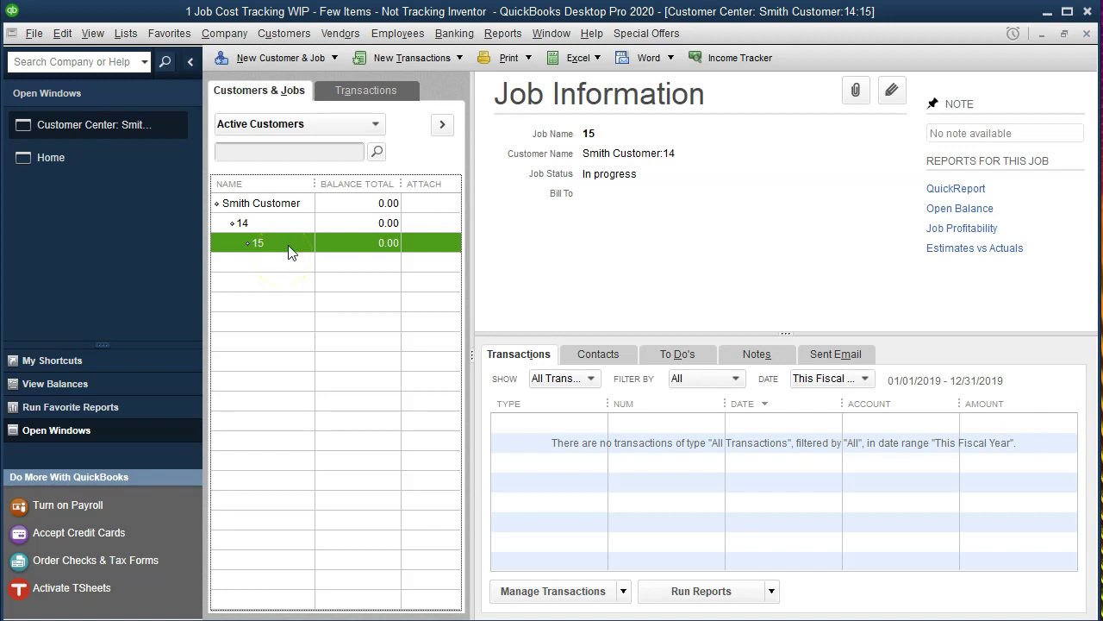
pyautogui.rightClick(289, 250)
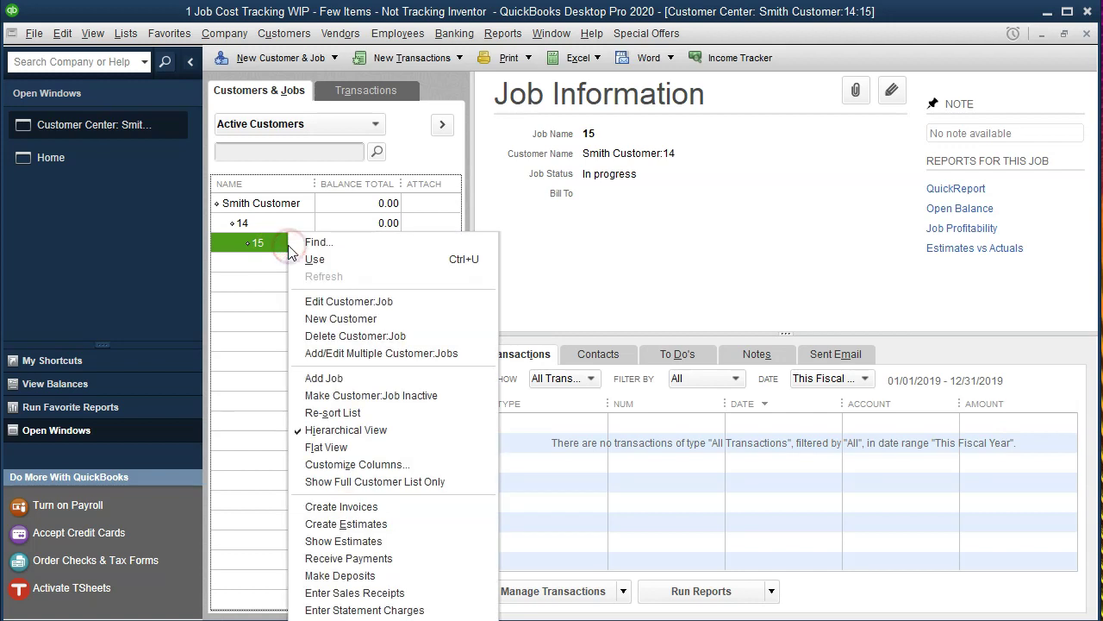
pyautogui.click(315, 336)
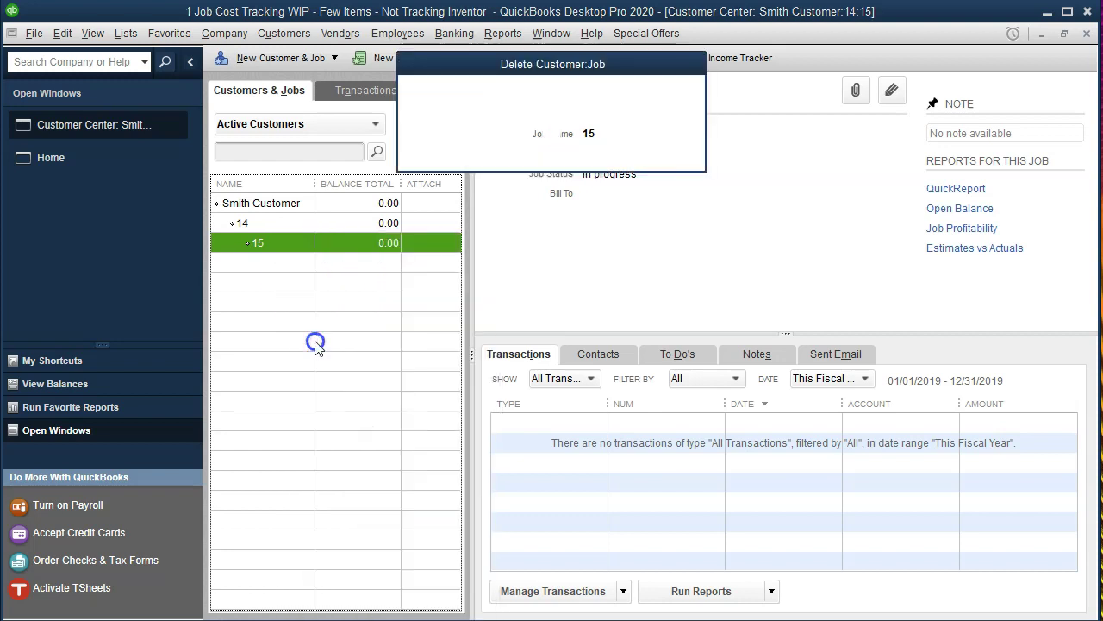
pyautogui.click(511, 135)
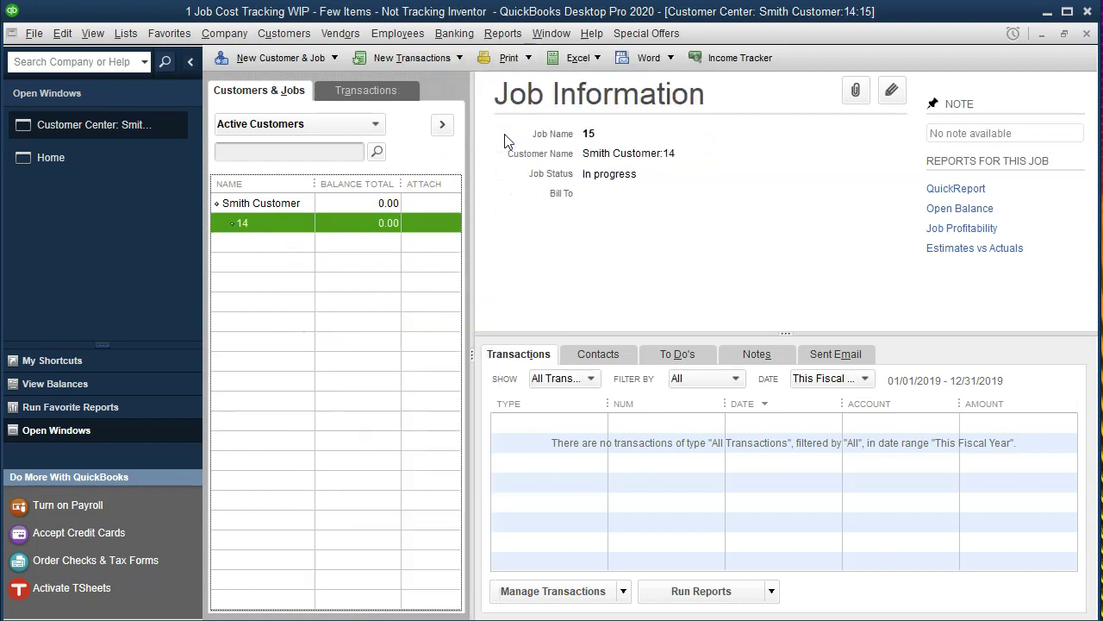
# Step: Add job 15 directly under the customer with the job status In progress and save it
pyautogui.click(304, 205)
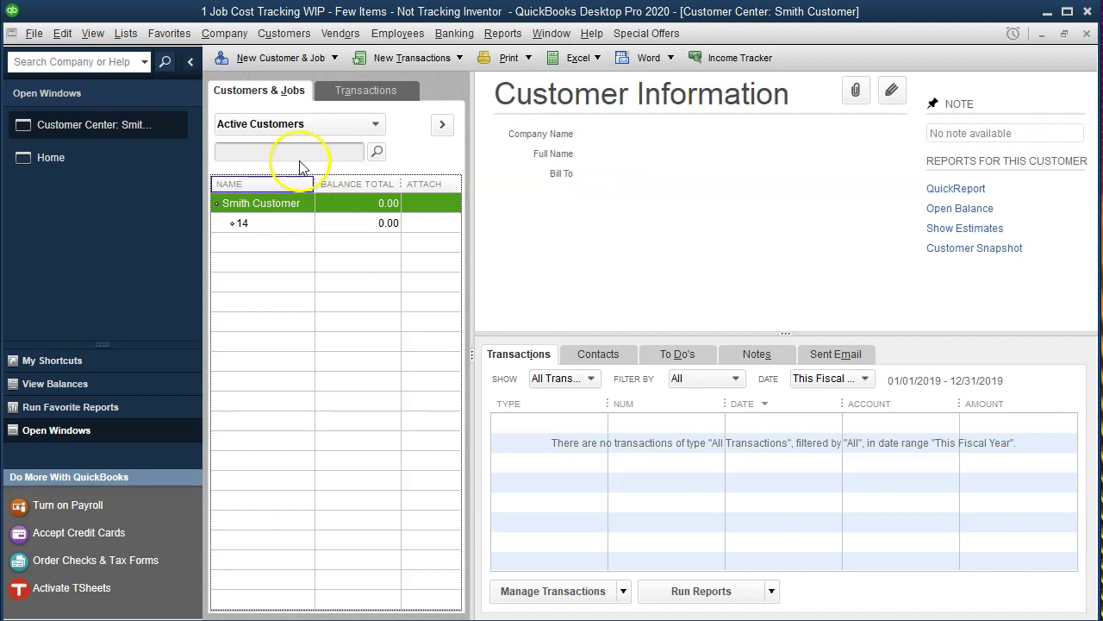
pyautogui.click(302, 58)
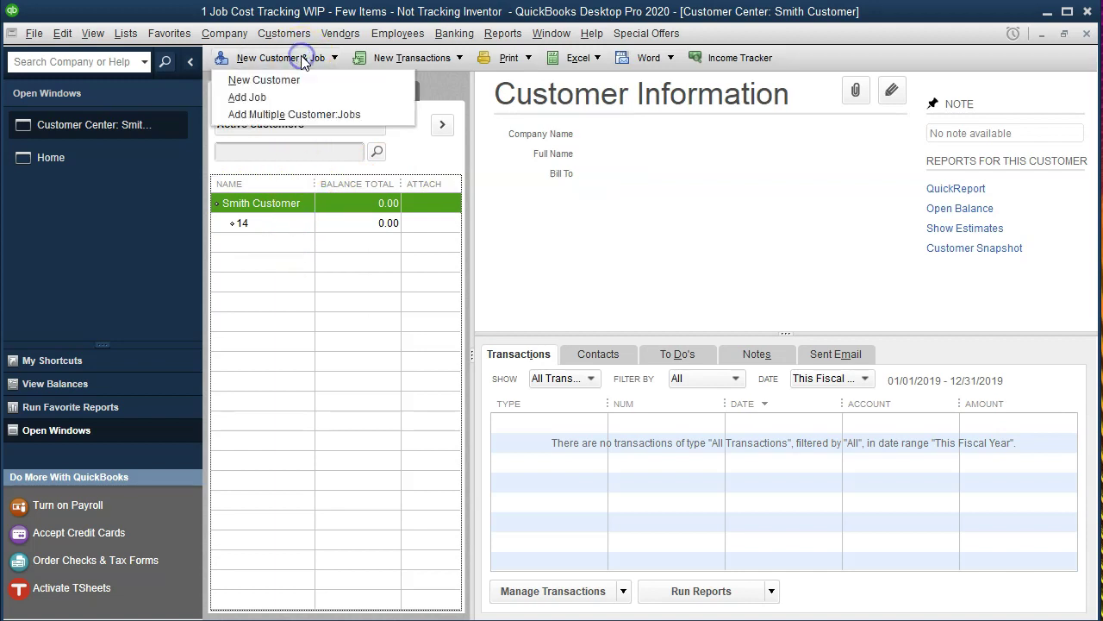
pyautogui.click(276, 96)
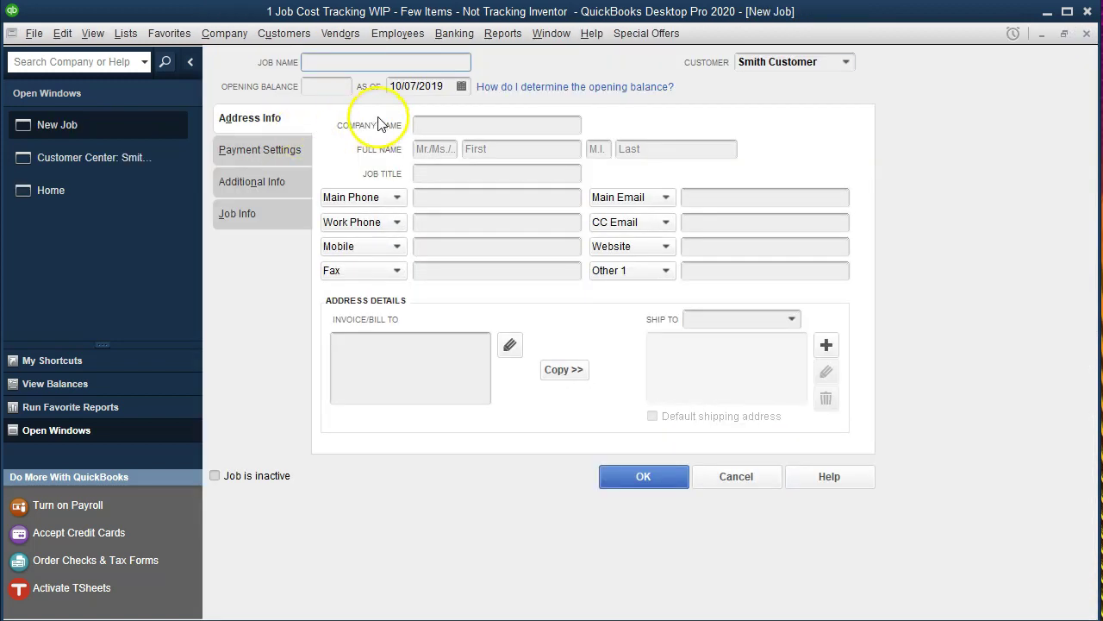
pyautogui.write('15')
pyautogui.click(254, 222)
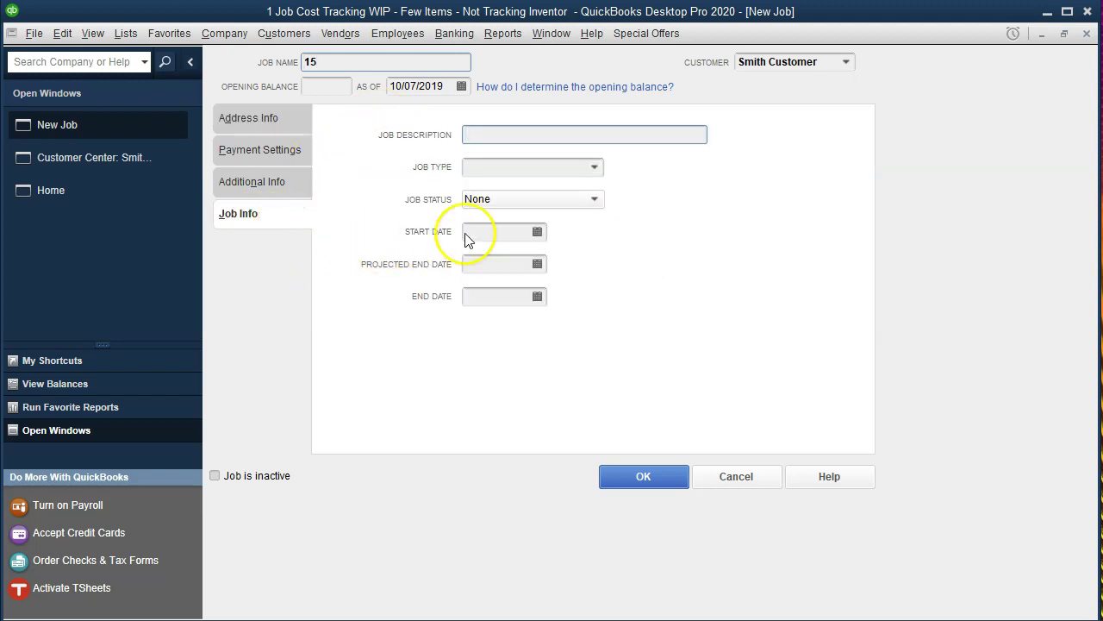
pyautogui.click(560, 198)
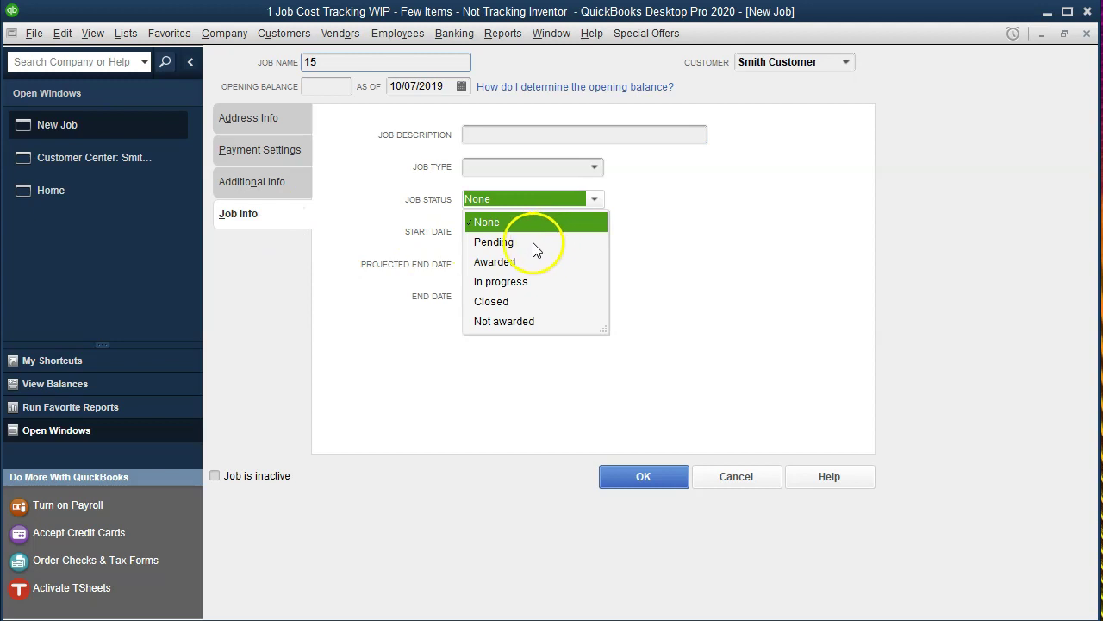
pyautogui.click(509, 282)
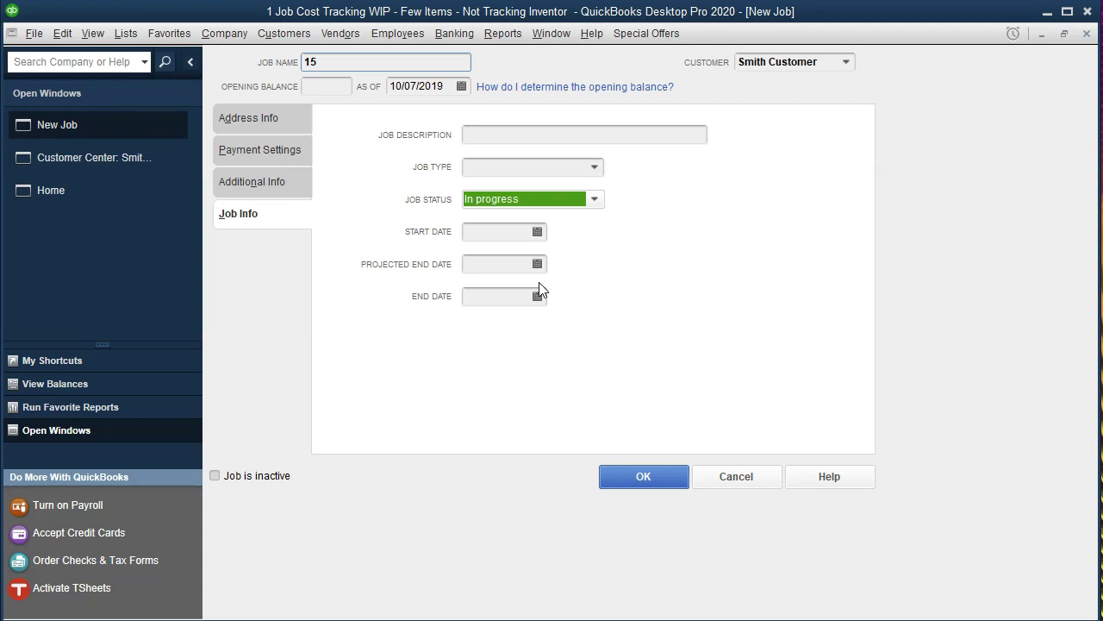
pyautogui.click(523, 258)
pyautogui.click(610, 479)
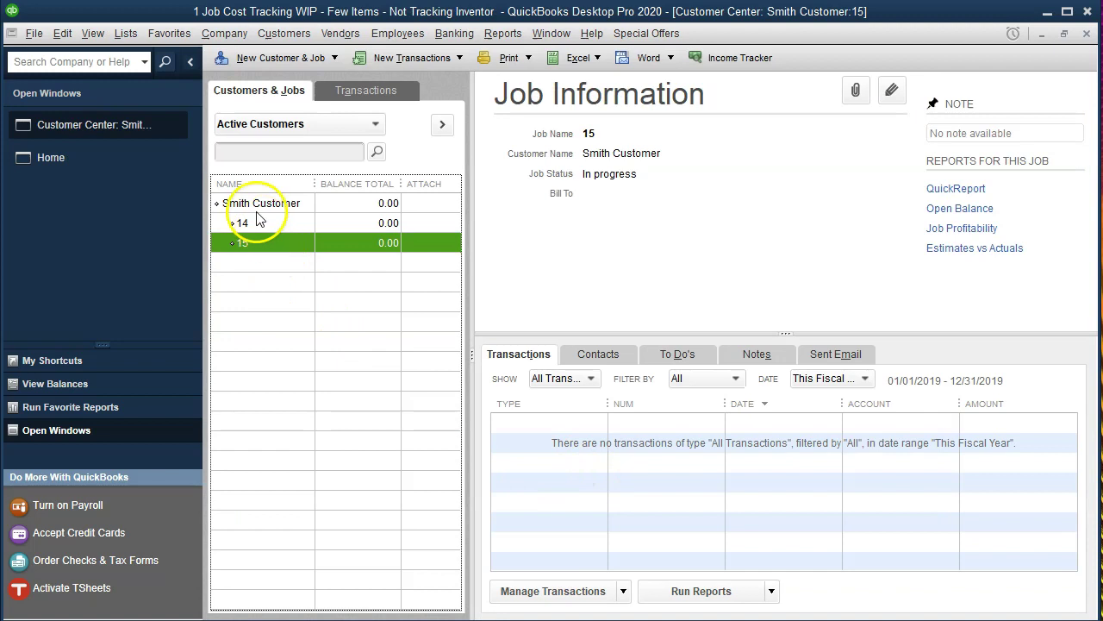
# Step: Add job 16 directly under the customer with the job status In progress and save it
pyautogui.click(256, 205)
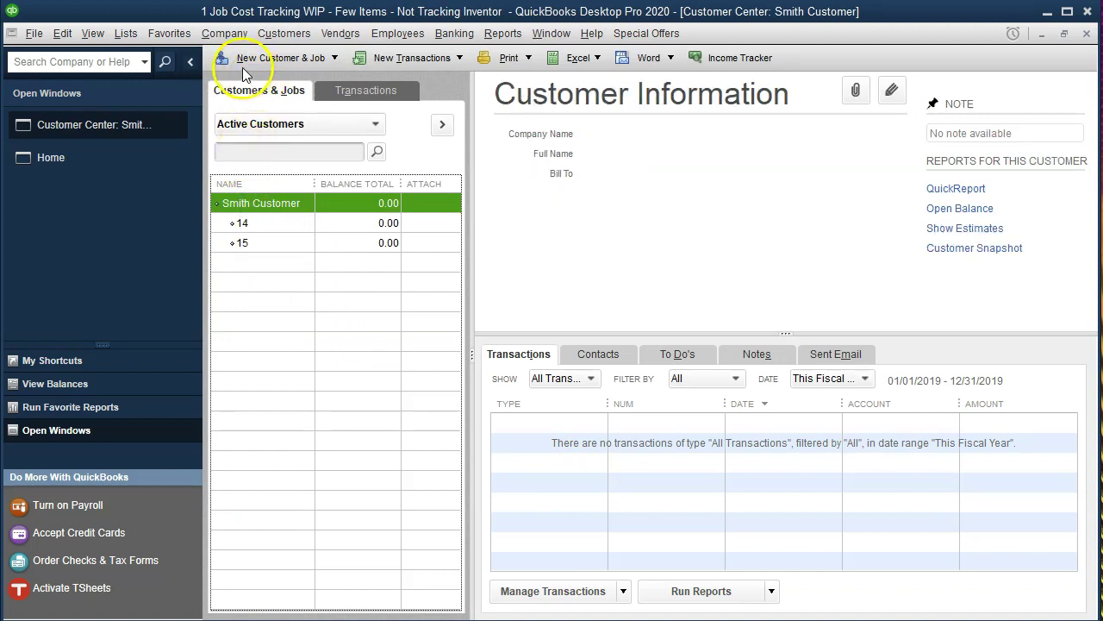
pyautogui.click(222, 37)
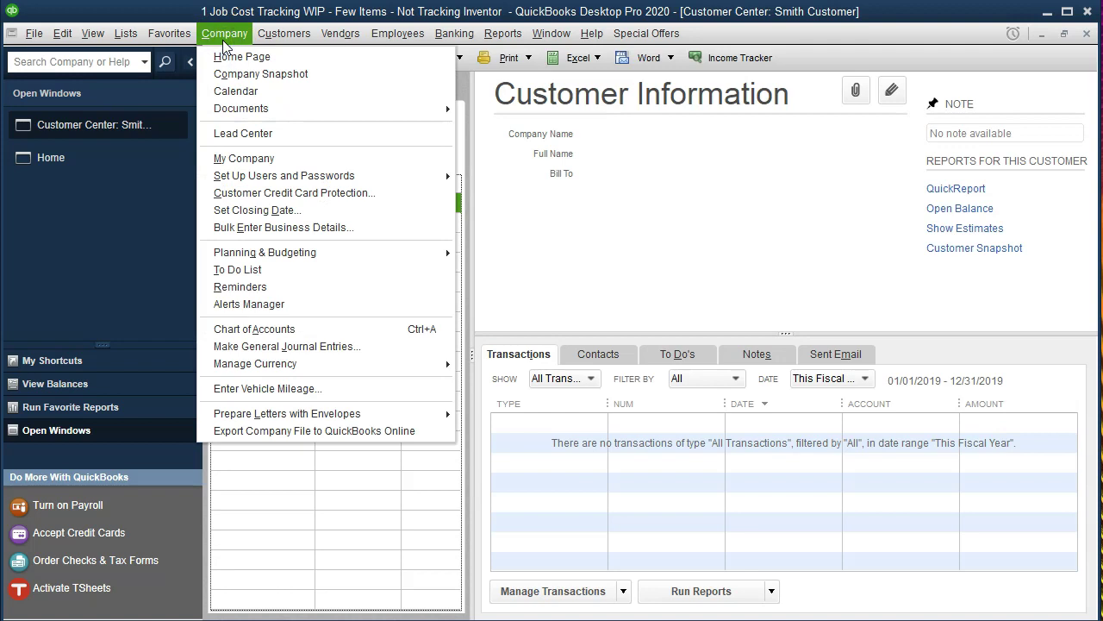
pyautogui.click(222, 36)
pyautogui.click(246, 60)
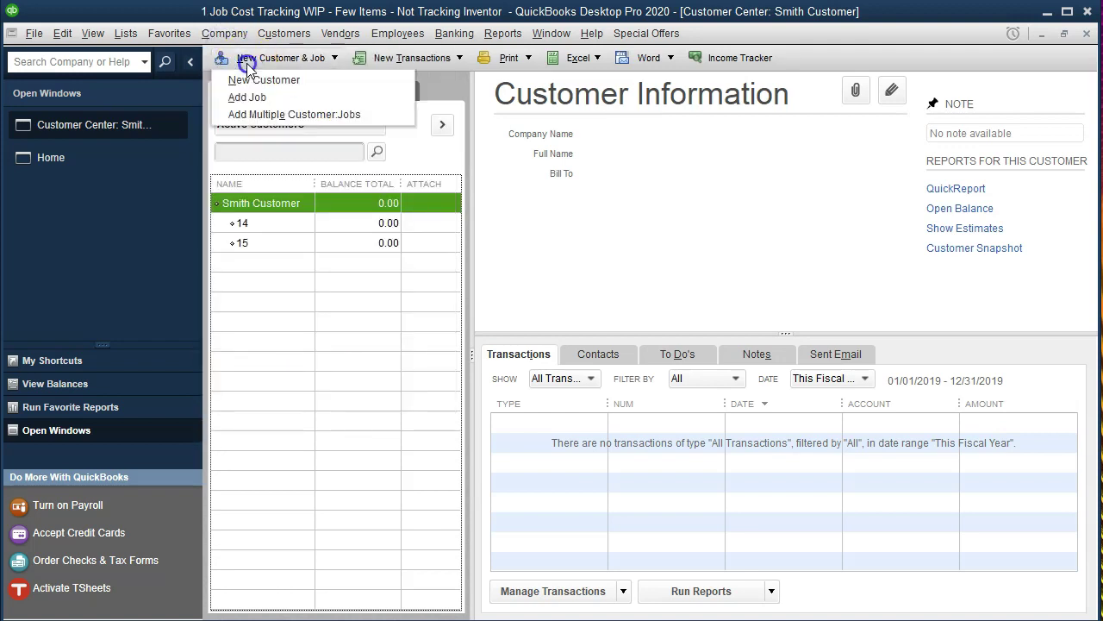
pyautogui.click(257, 97)
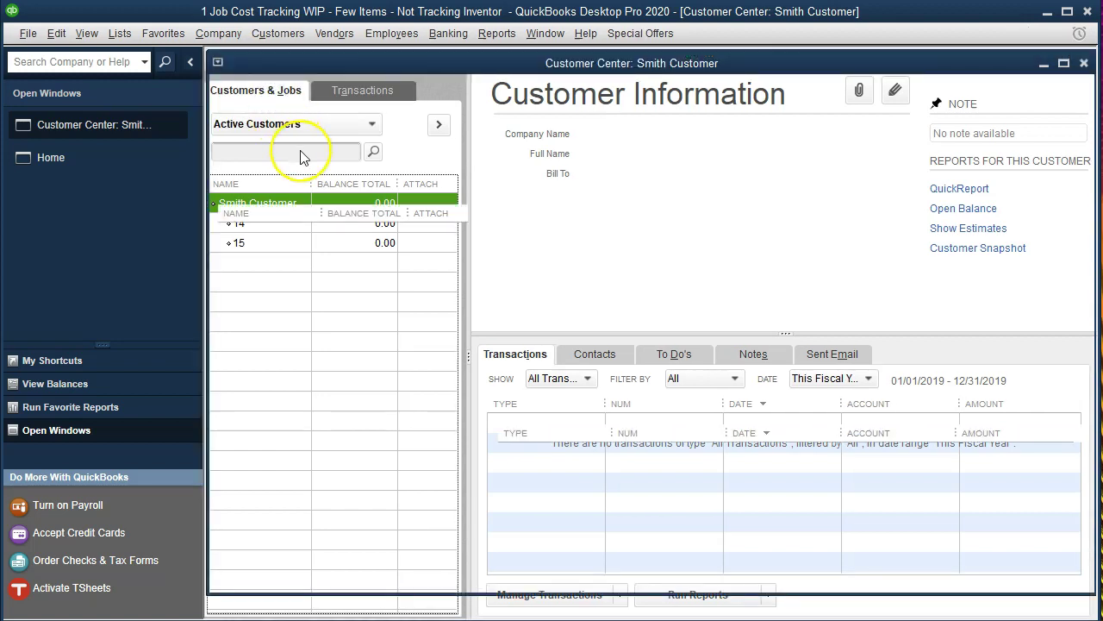
pyautogui.write('16')
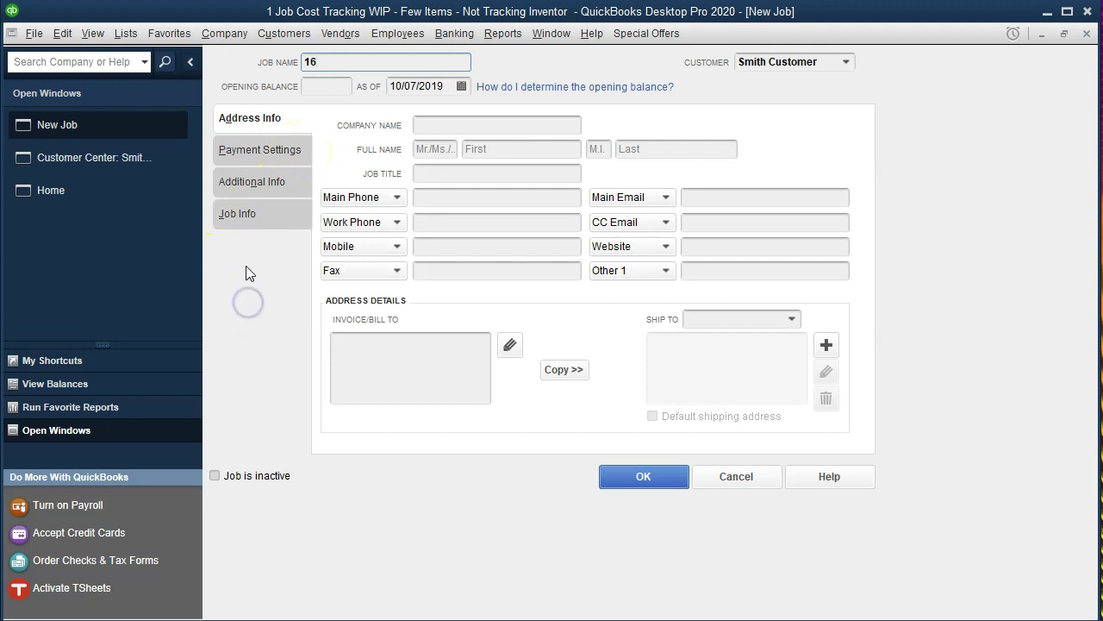
pyautogui.click(244, 223)
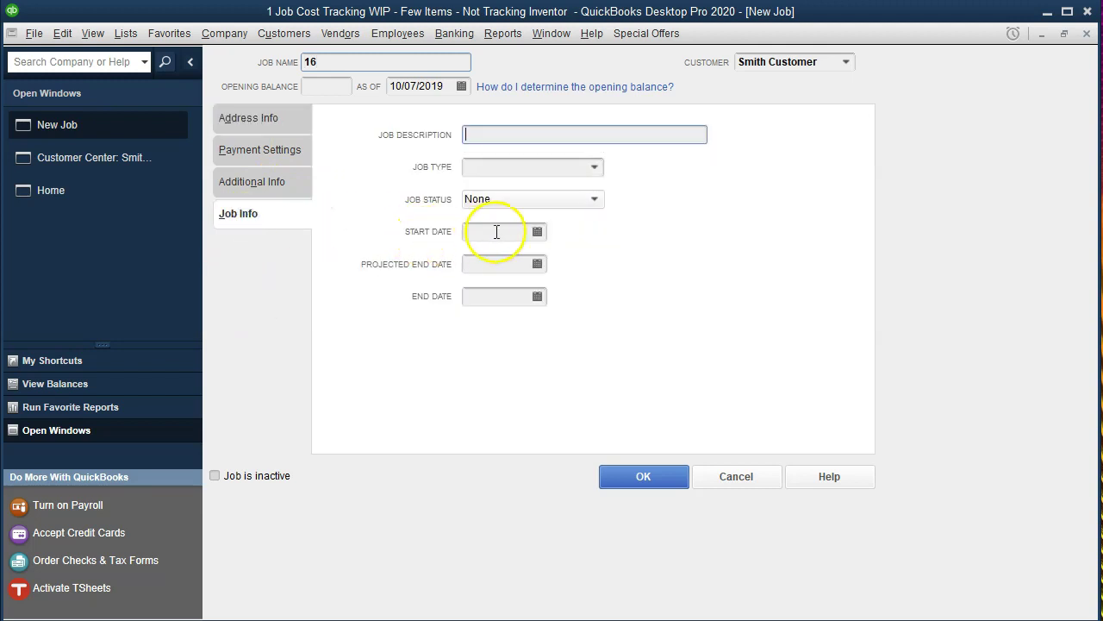
pyautogui.click(594, 199)
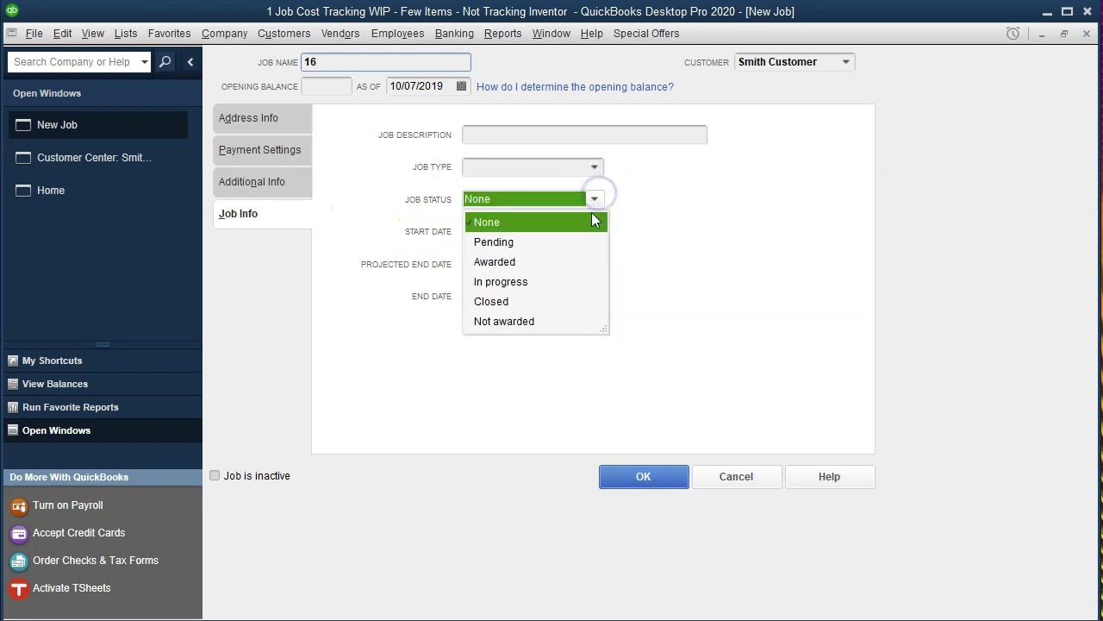
pyautogui.click(541, 283)
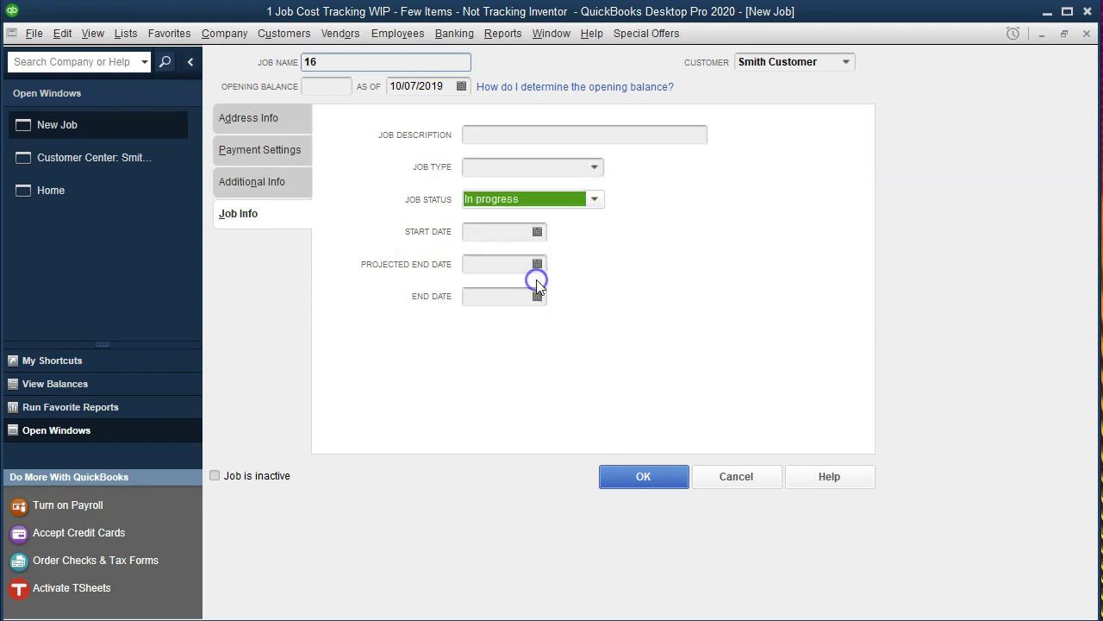
pyautogui.click(614, 476)
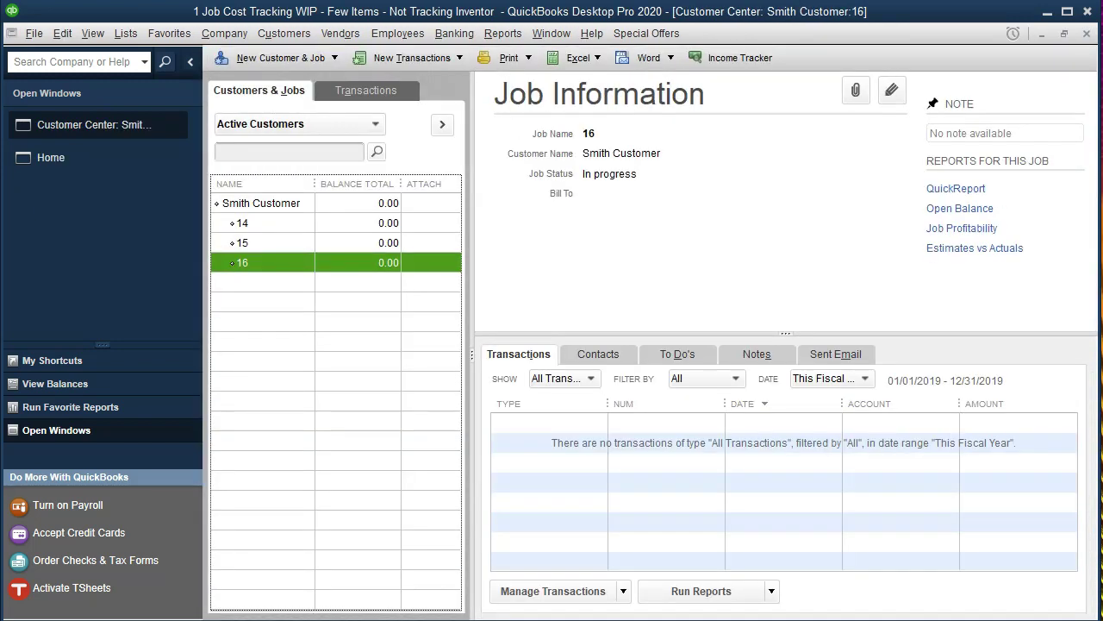
# Step: Switch to the Excel workbook and bring up the job cost record on sheet 1.1
pyautogui.hotkey('alt', 'Tab')
pyautogui.click(620, 444)
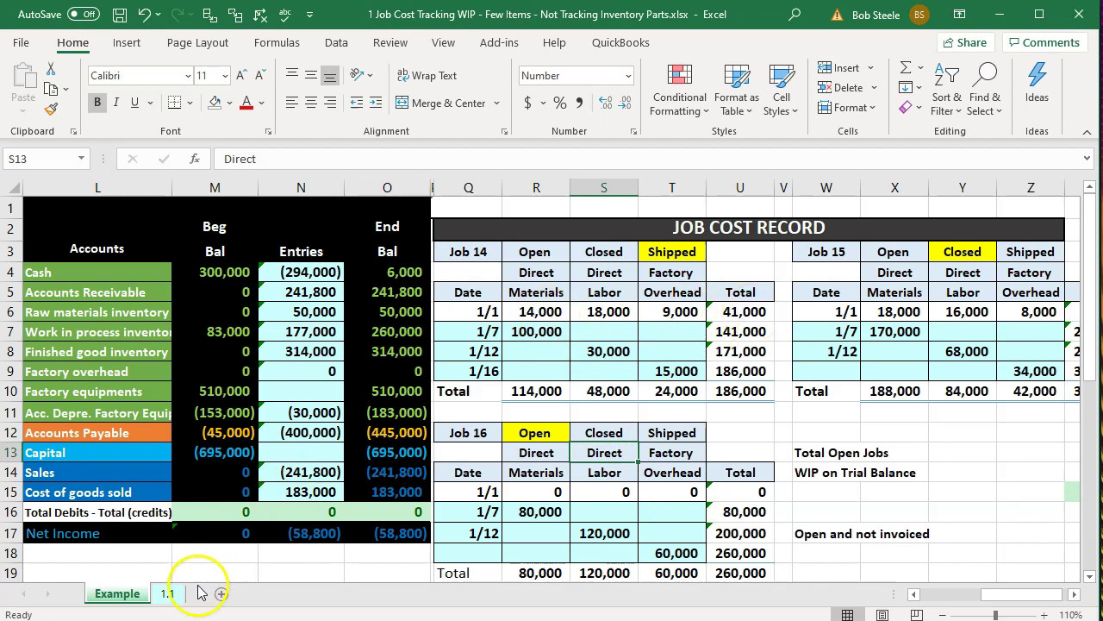
pyautogui.click(168, 593)
pyautogui.click(501, 372)
pyautogui.press('Right')
pyautogui.press('Right')
pyautogui.press('Right')
pyautogui.press('Right')
pyautogui.press('Right')
pyautogui.press('Right')
pyautogui.press('Right')
pyautogui.press('Right')
pyautogui.press('Right')
pyautogui.press('Right')
pyautogui.press('Right')
pyautogui.press('Right')
pyautogui.press('Right')
pyautogui.press('Right')
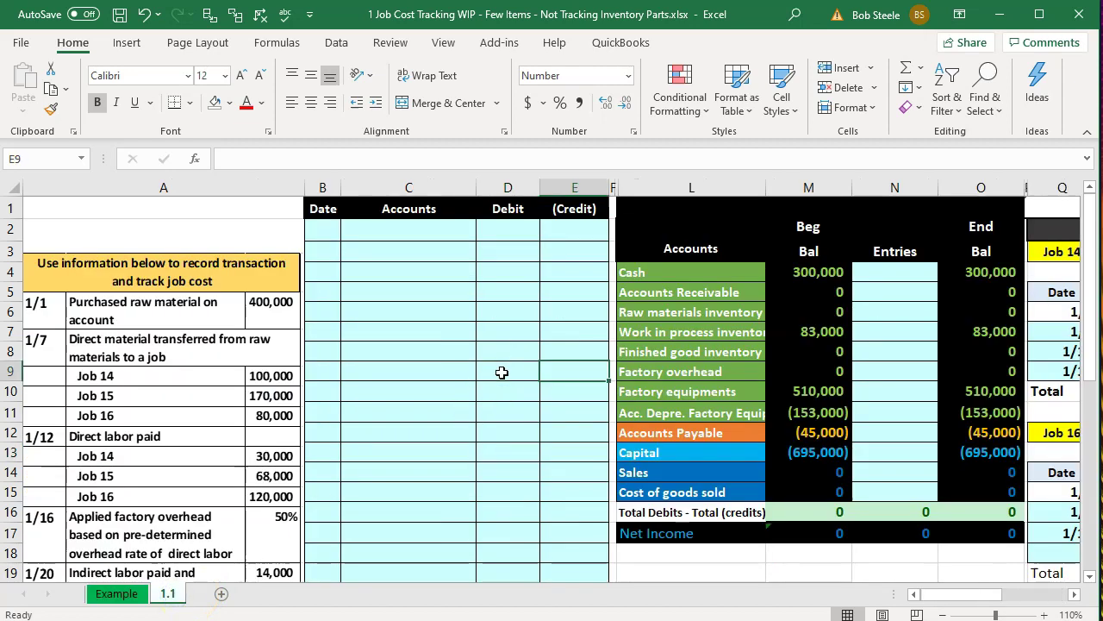
pyautogui.press('Right')
pyautogui.press('Right')
pyautogui.press('Right')
pyautogui.press('Right')
pyautogui.press('Right')
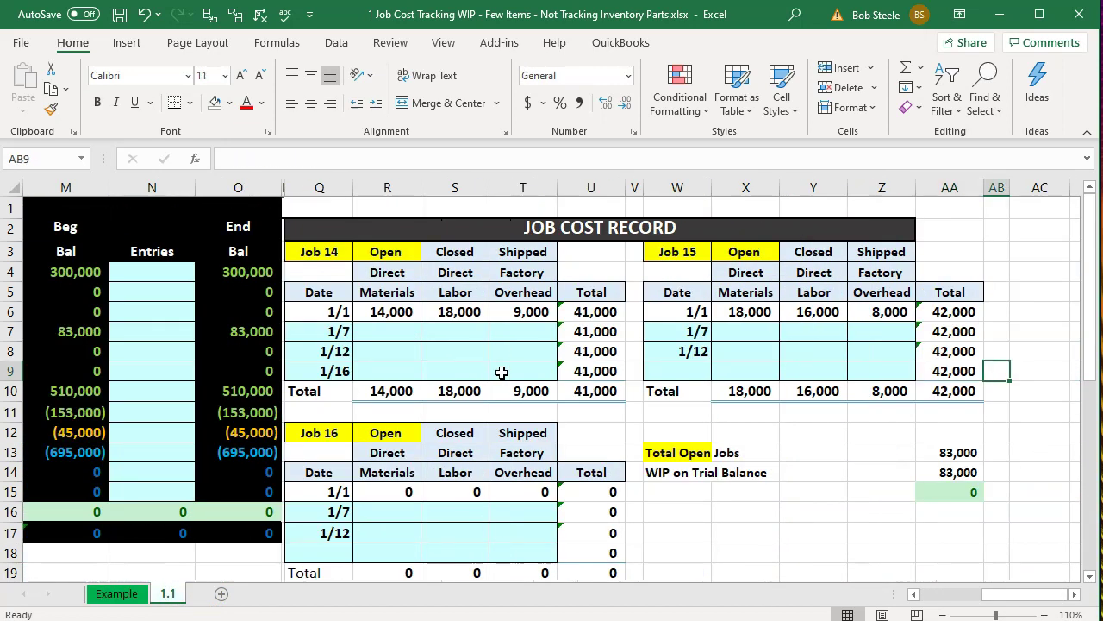
# Step: Review Job 14's 1/1 direct materials cost and the beginning balances in the trial balance
pyautogui.click(388, 312)
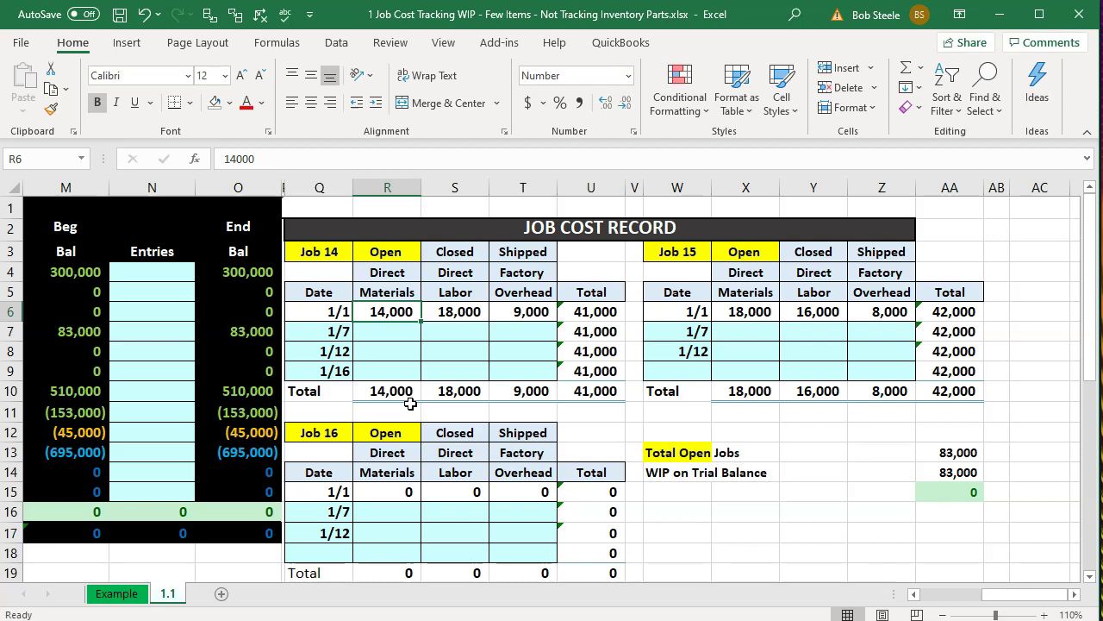
pyautogui.press('Left')
pyautogui.press('Left')
pyautogui.press('Left')
pyautogui.press('Left')
pyautogui.press('Left')
pyautogui.press('Left')
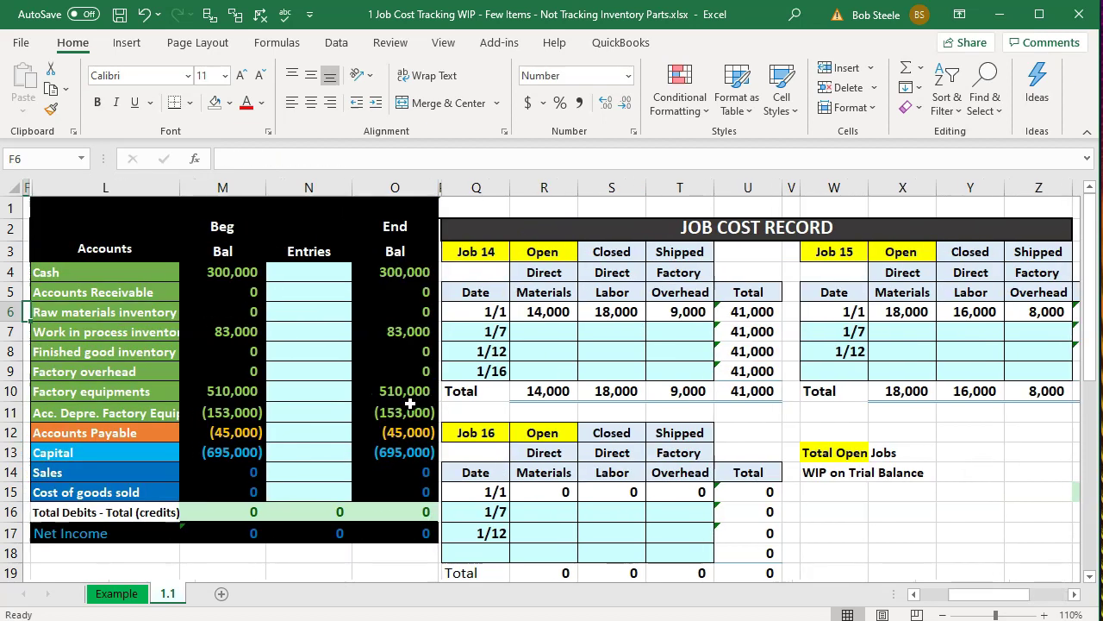
pyautogui.press('Right')
pyautogui.press('Right')
pyautogui.press('Up')
pyautogui.press('Up')
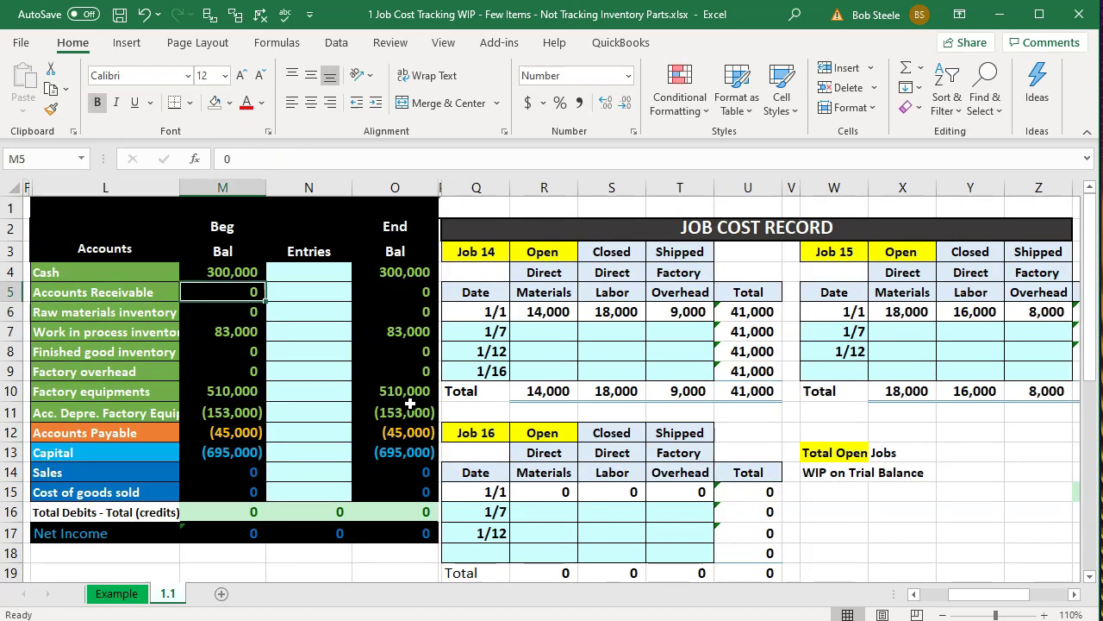